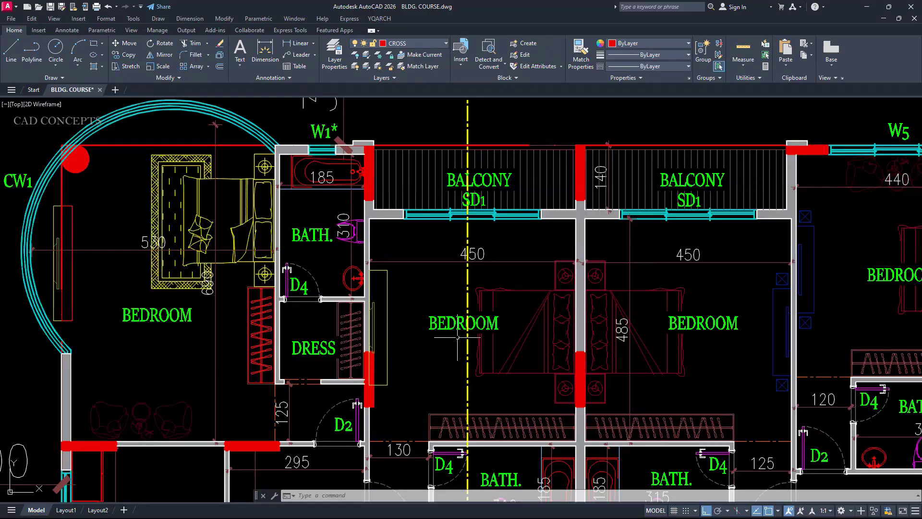
- Examine the typical floor plan's bedrooms, living rooms, corridor and furniture blocks, ending with the whole plan in view
middle_drag(501, 349, 201, 288)
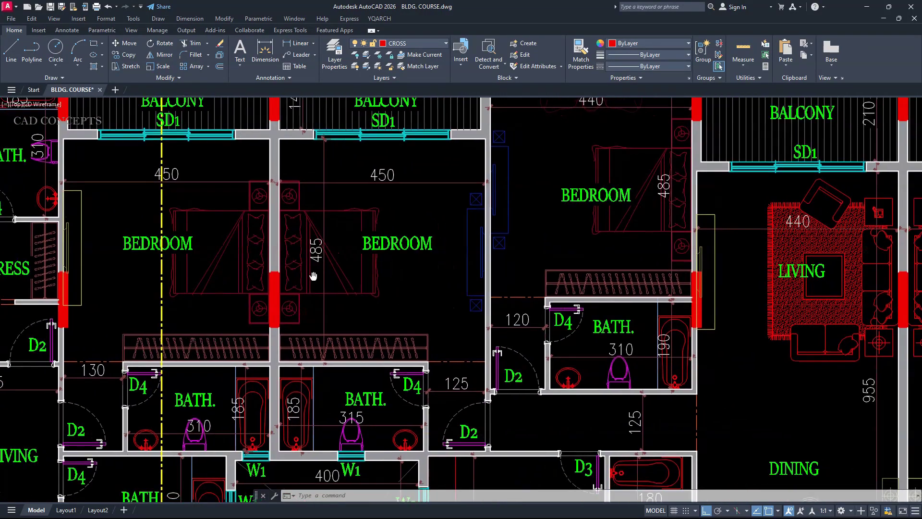
scroll(278, 261, down, 2)
middle_drag(619, 305, 374, 327)
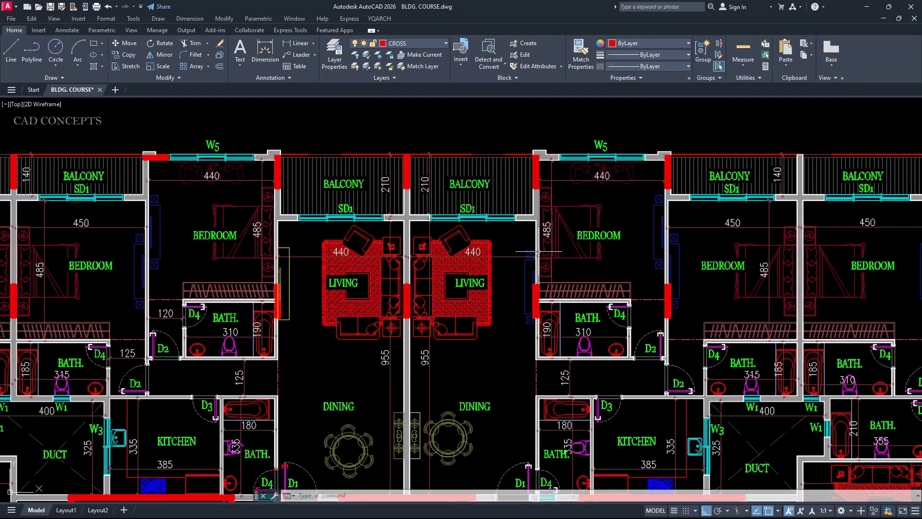
middle_drag(913, 291, 580, 270)
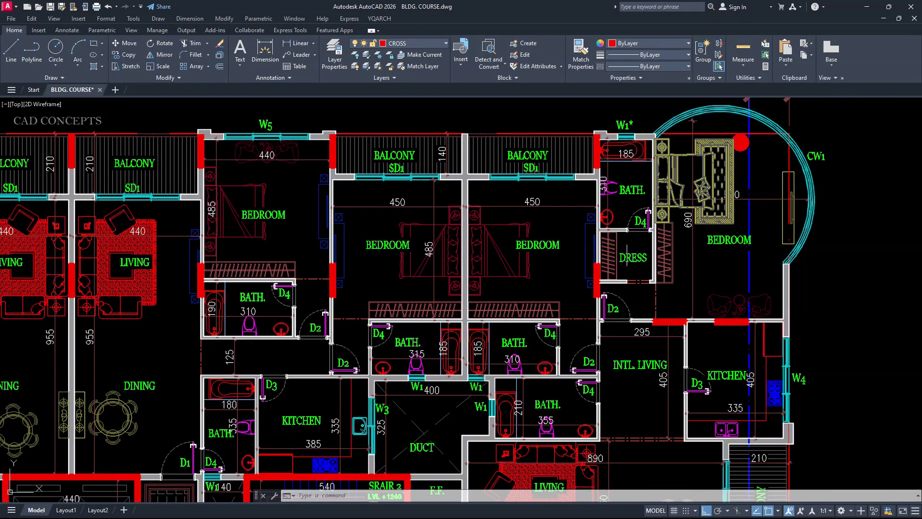
middle_drag(606, 388, 636, 177)
middle_drag(627, 368, 639, 258)
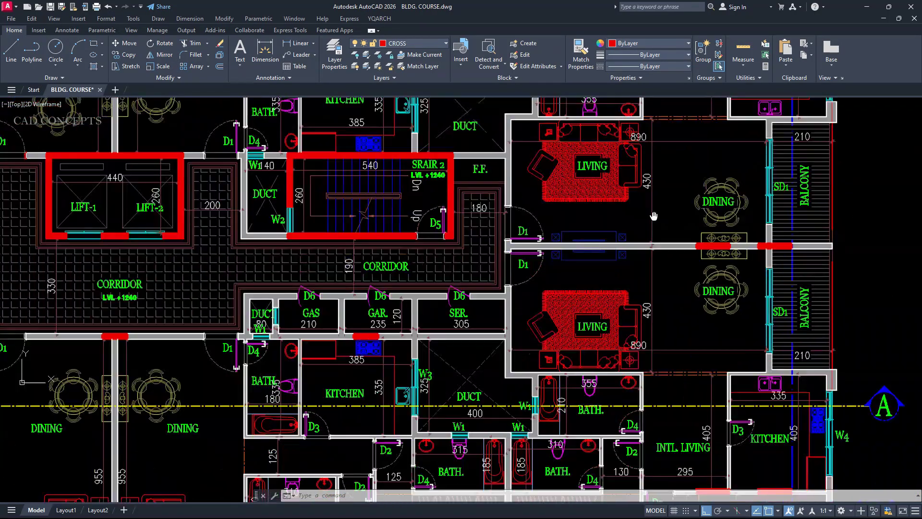
middle_drag(672, 476, 672, 356)
middle_drag(709, 395, 714, 288)
middle_drag(738, 370, 746, 331)
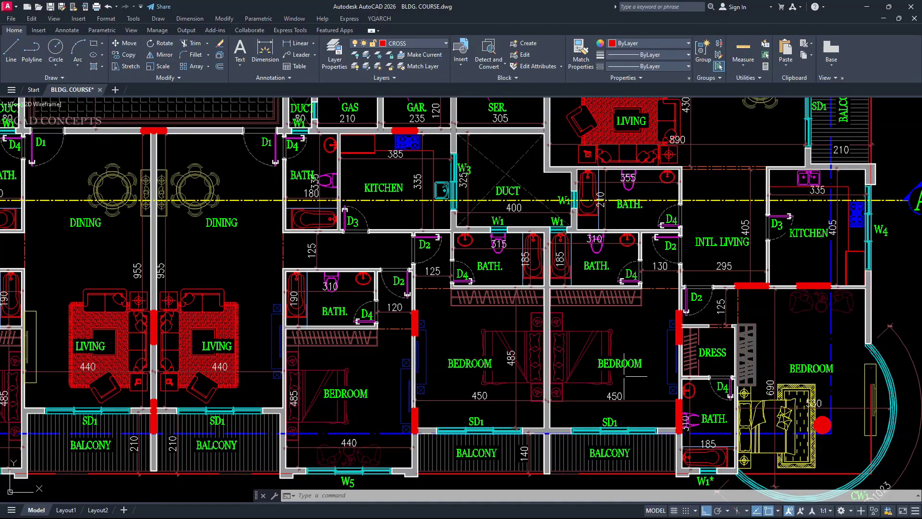
scroll(581, 379, down, 4)
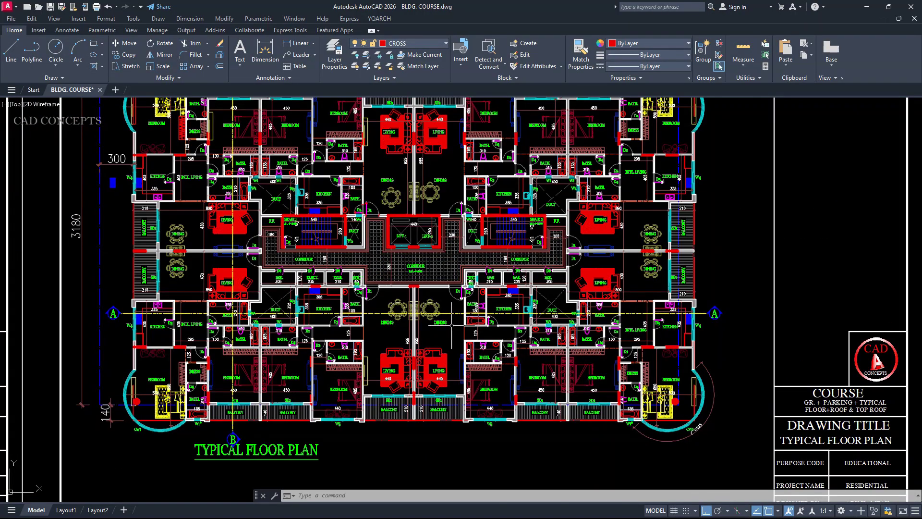
middle_drag(635, 413, 688, 455)
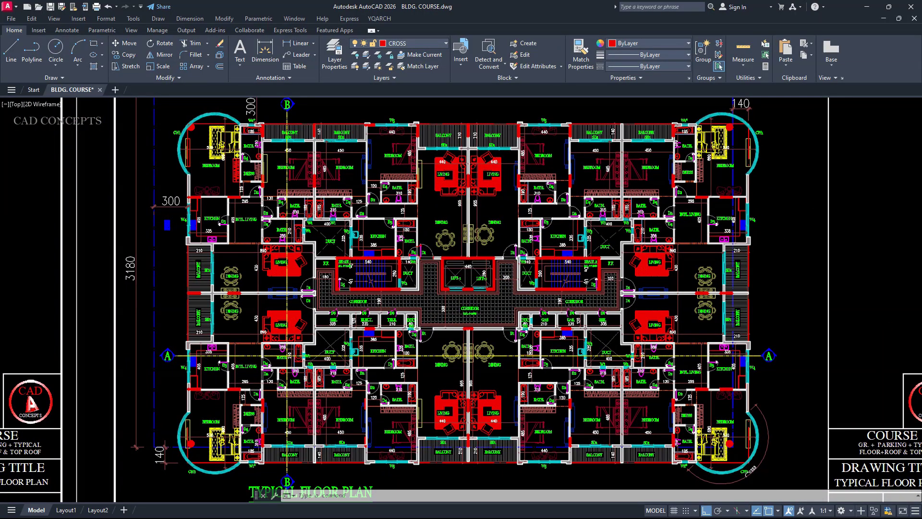
- Run Block Replace to swap all BED_2 beds for the yellow BED block used in the corner bedrooms
text(BLR)
key(Return)
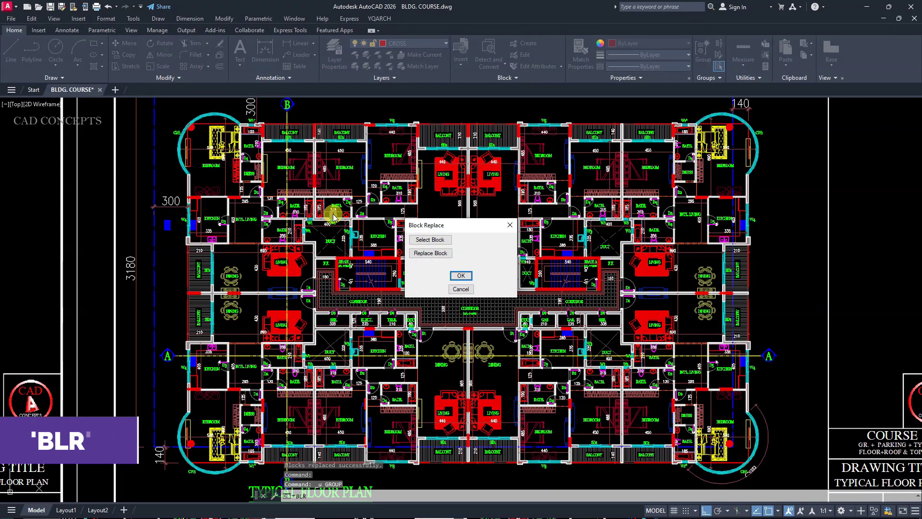
click(431, 243)
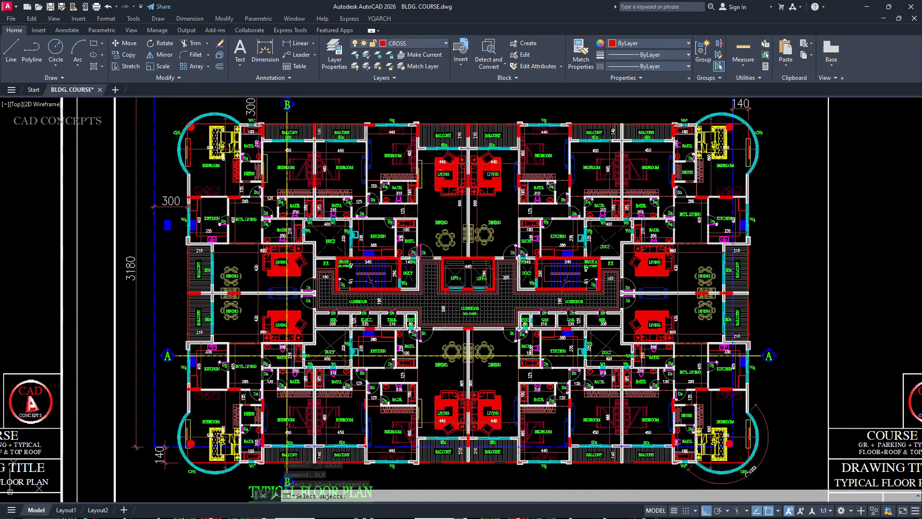
click(403, 165)
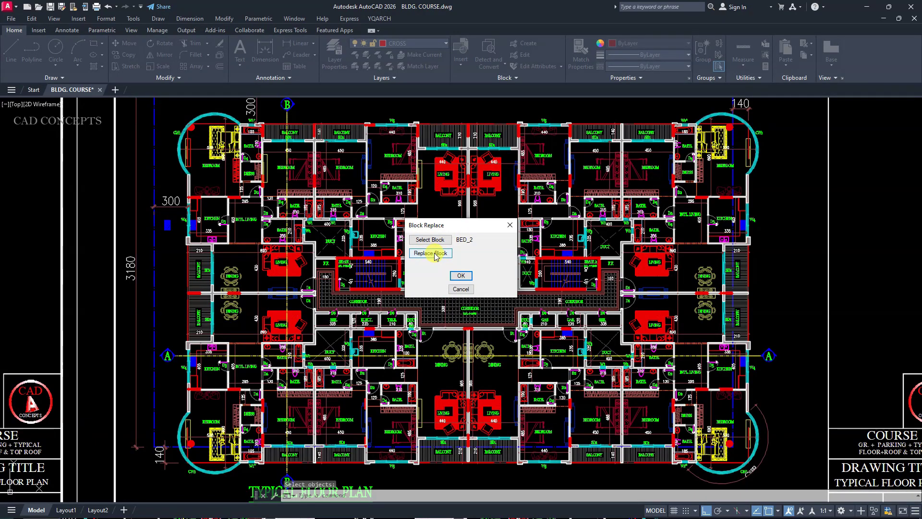
click(435, 255)
click(224, 143)
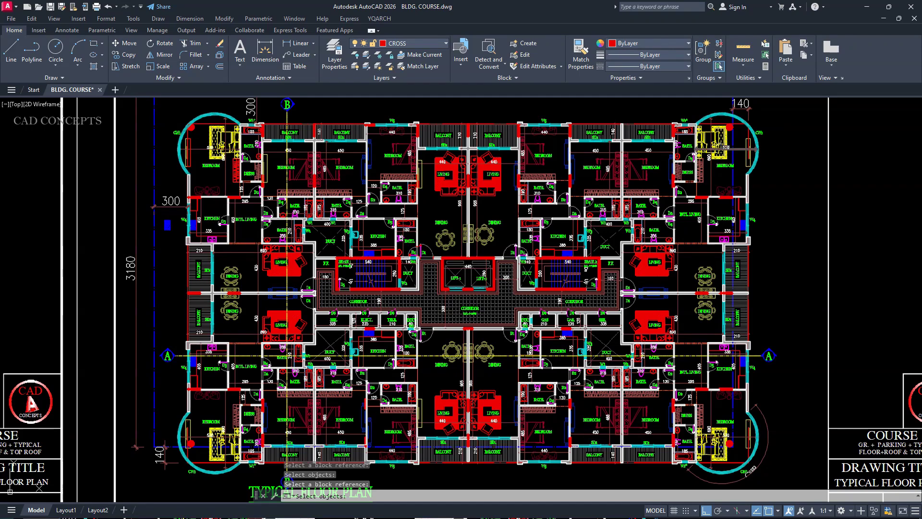
right_click(668, 247)
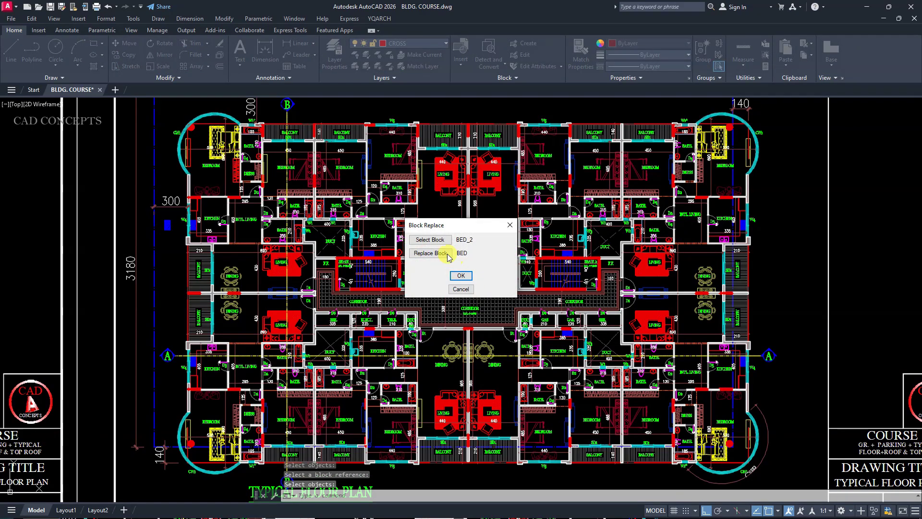
click(461, 276)
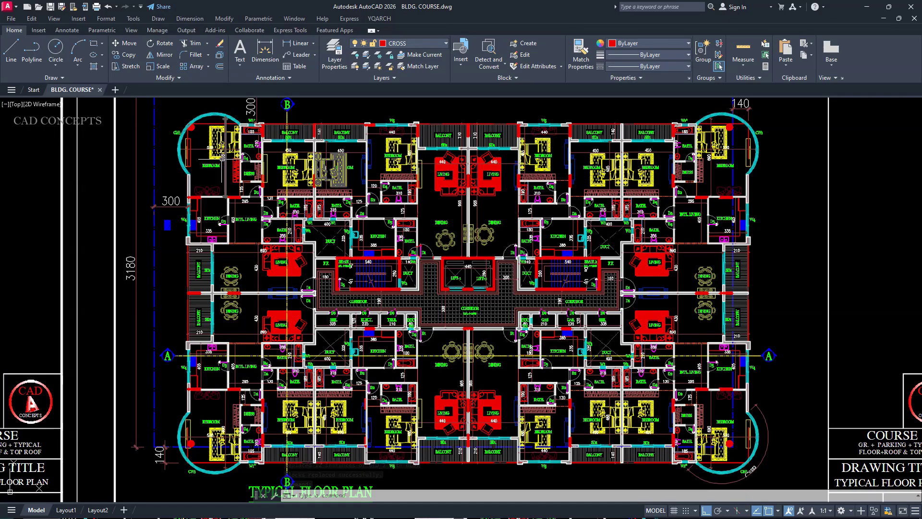
- Inspect the replaced beds in the upper bedrooms and across the whole floor plan
scroll(224, 158, up, 6)
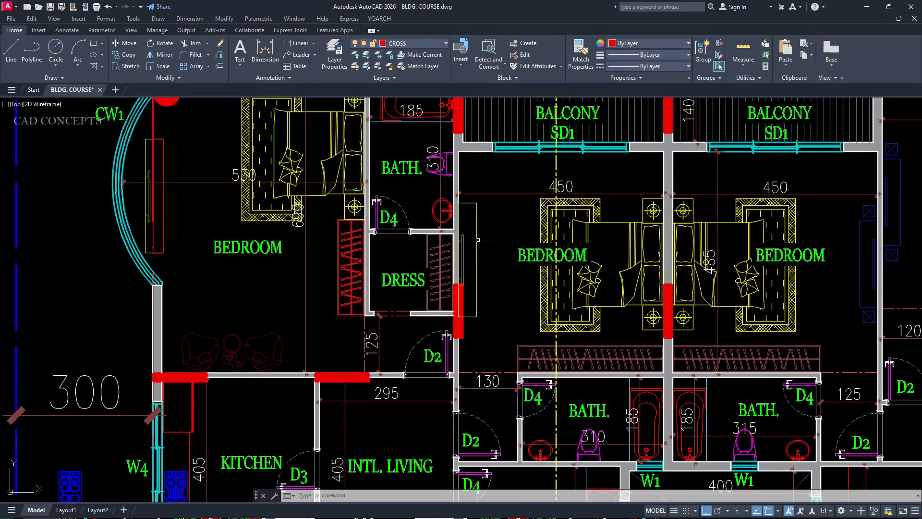
scroll(478, 239, down, 4)
scroll(504, 230, up, 2)
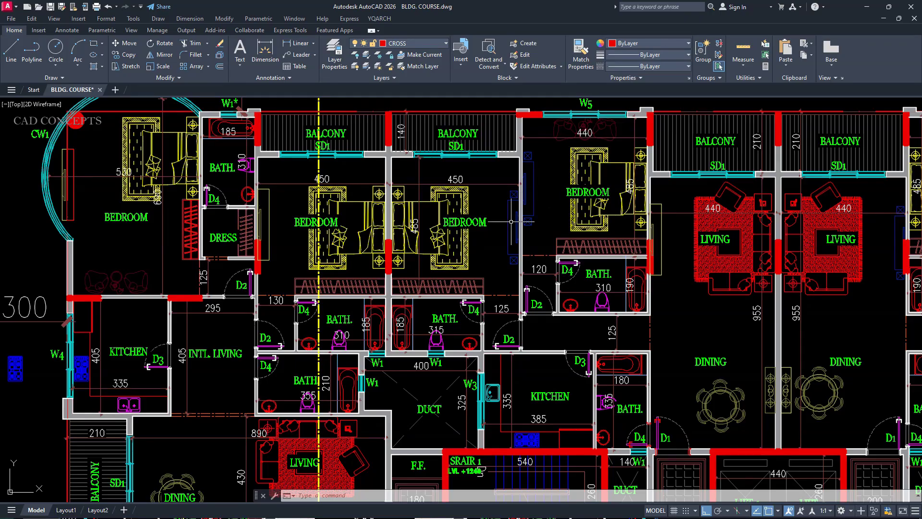
scroll(415, 179, down, 2)
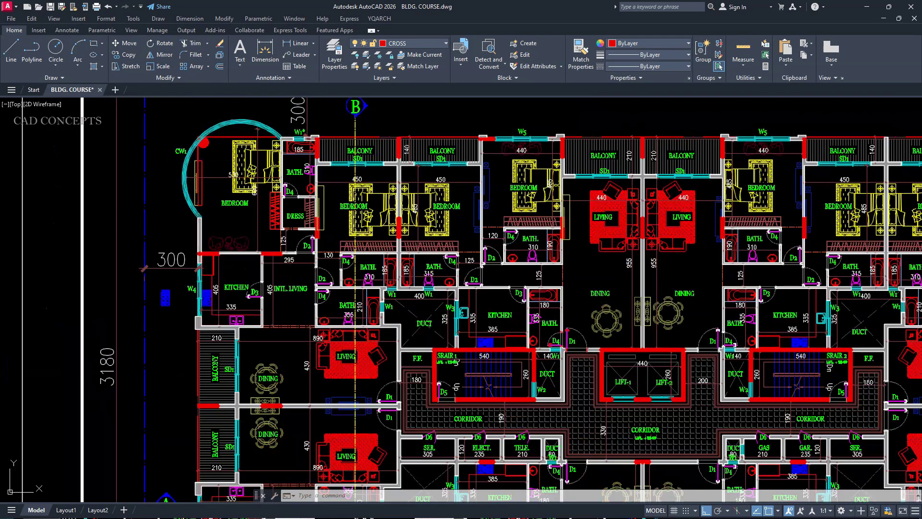
scroll(408, 210, down, 2)
middle_drag(538, 268, 509, 238)
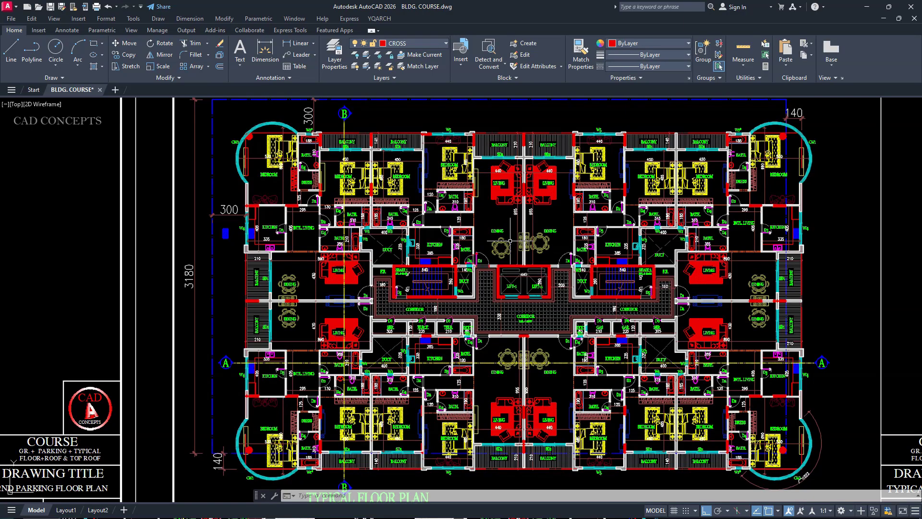
- Run Block Replace to swap all TV CUPBOARD blocks for the blue TV BOARD block from the bedroom
text(BLR)
key(Return)
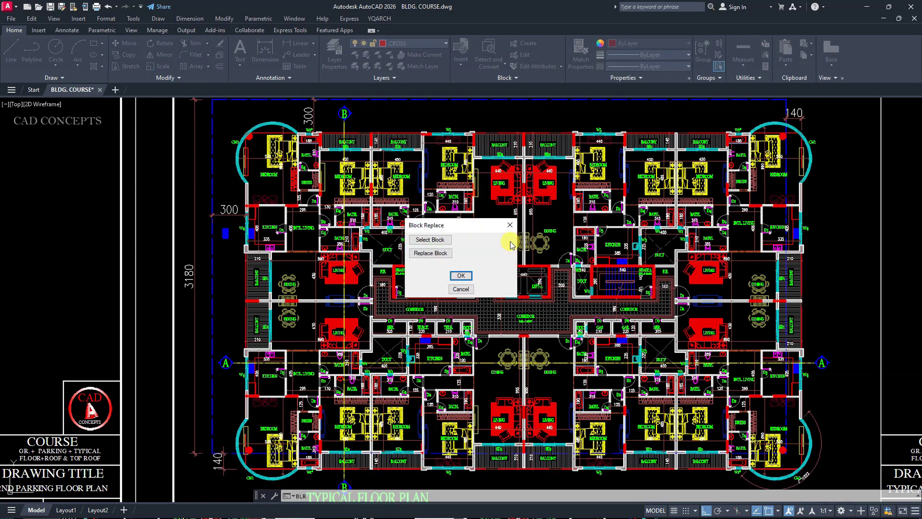
click(430, 241)
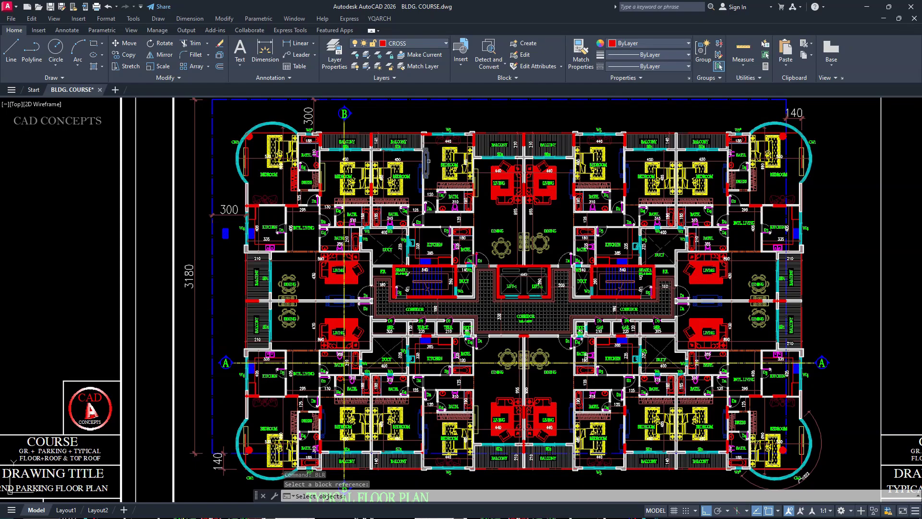
scroll(478, 181, up, 4)
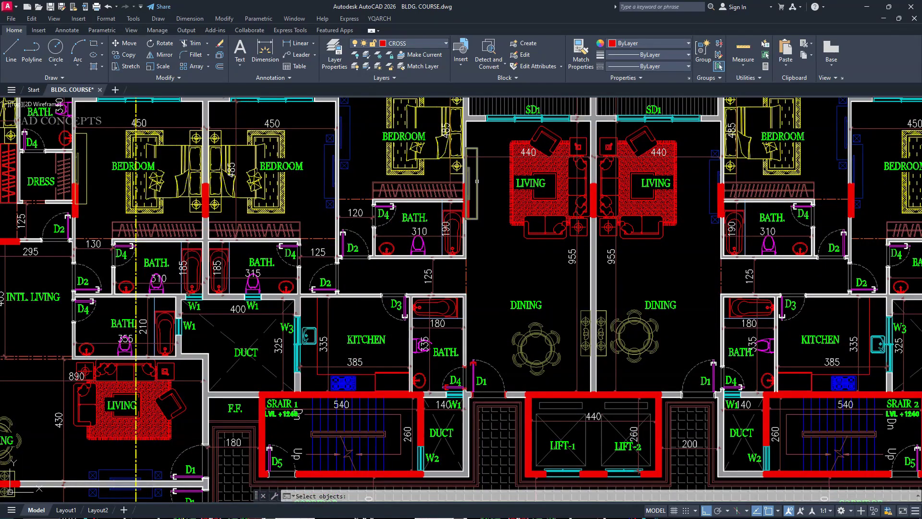
click(477, 181)
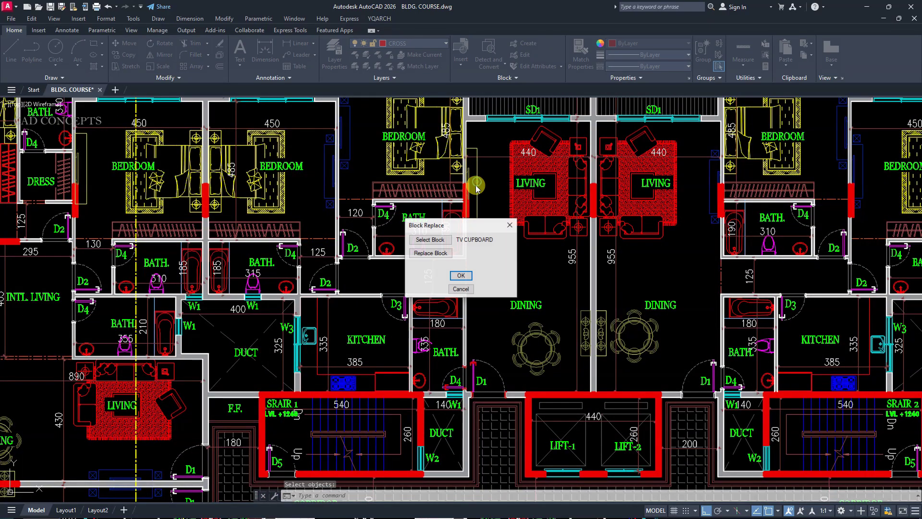
click(435, 254)
click(348, 168)
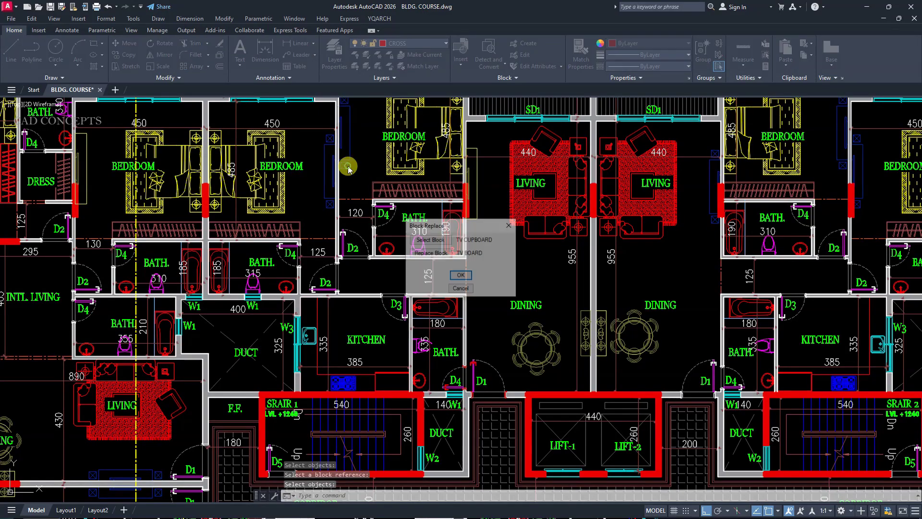
click(460, 274)
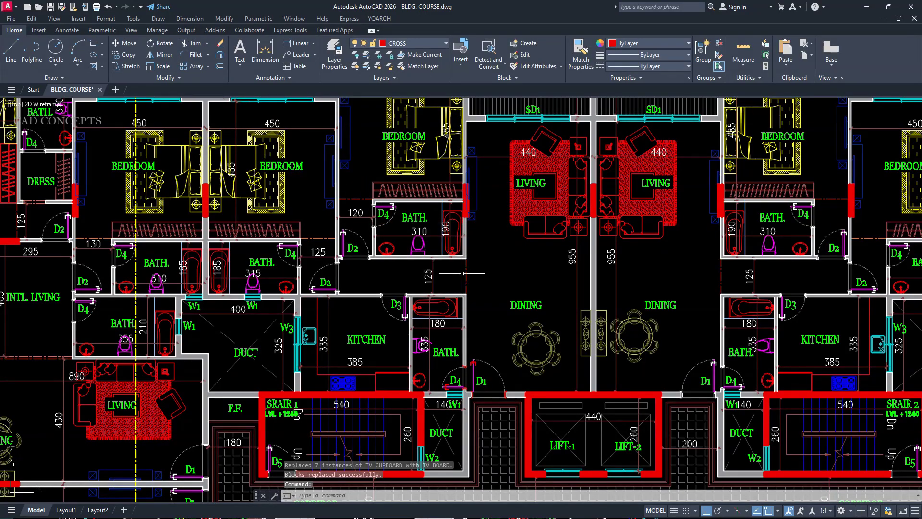
- Examine the dining areas and compare the sinks in the inner and corner kitchens
scroll(462, 273, down, 3)
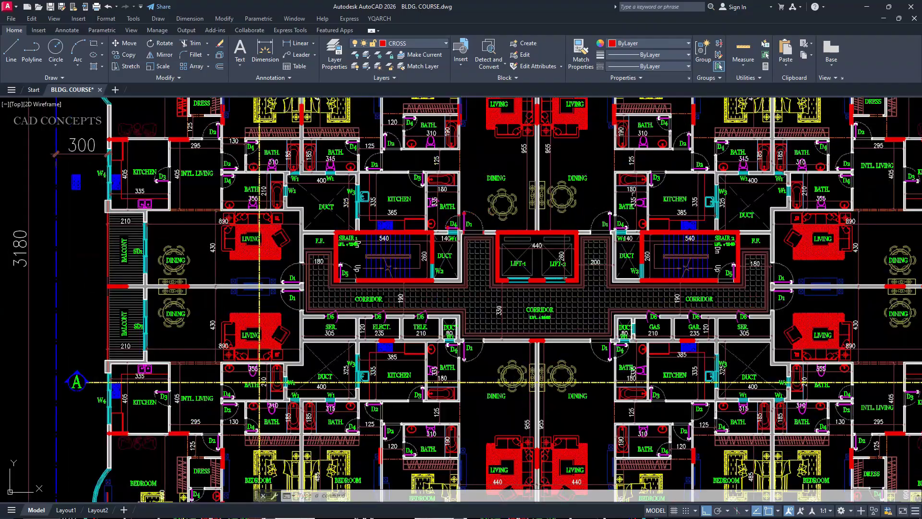
scroll(719, 200, up, 5)
middle_drag(719, 432, 719, 98)
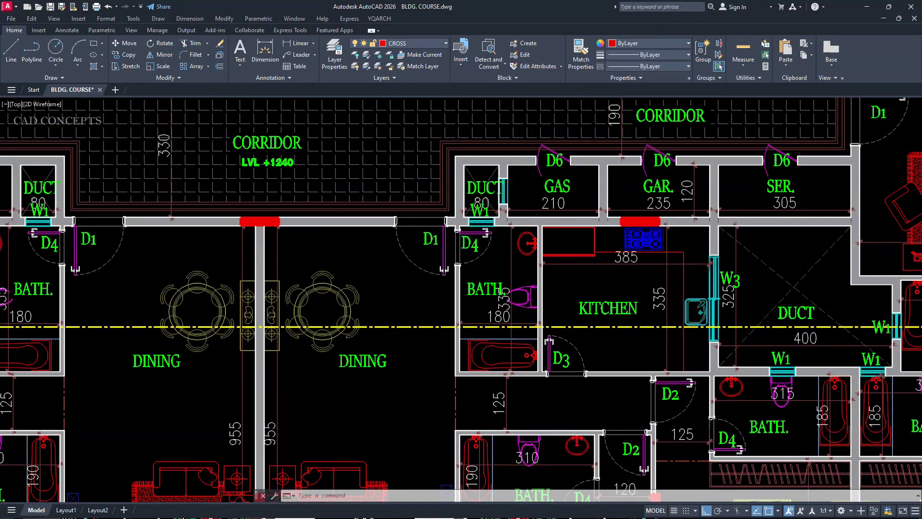
scroll(245, 249, down, 5)
scroll(245, 248, up, 7)
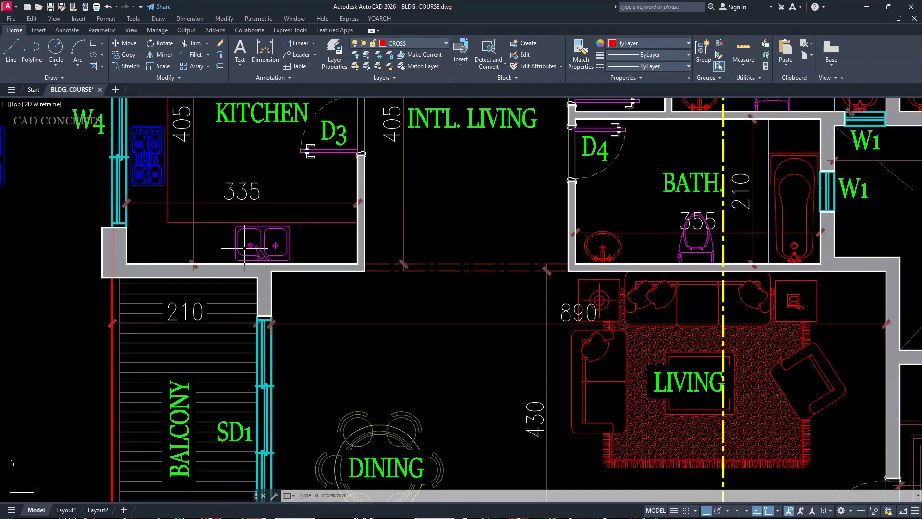
scroll(163, 213, down, 6)
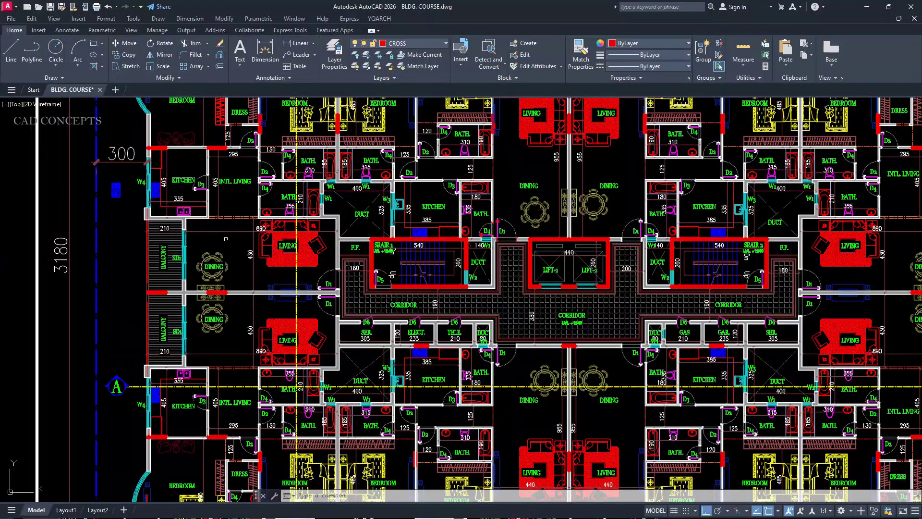
middle_drag(243, 244, 216, 247)
- Run Block Replace to swap all yq_ksink_01 kitchen sinks for the corner kitchen's SINK block, and check the replaced sinks
text(blockreplace)
key(Return)
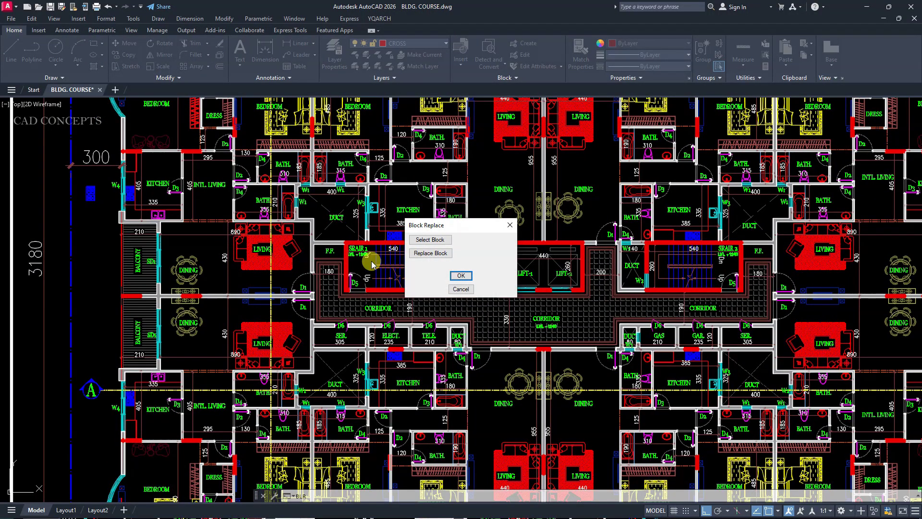
click(441, 240)
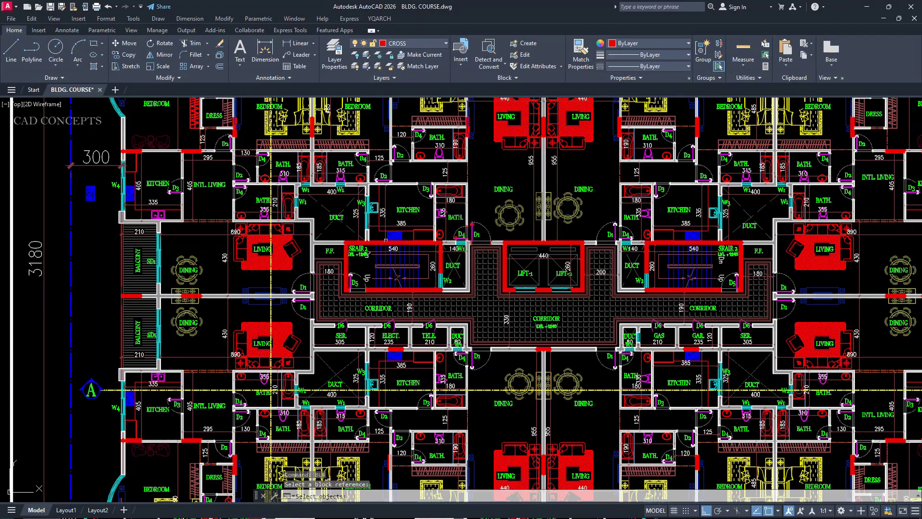
click(373, 207)
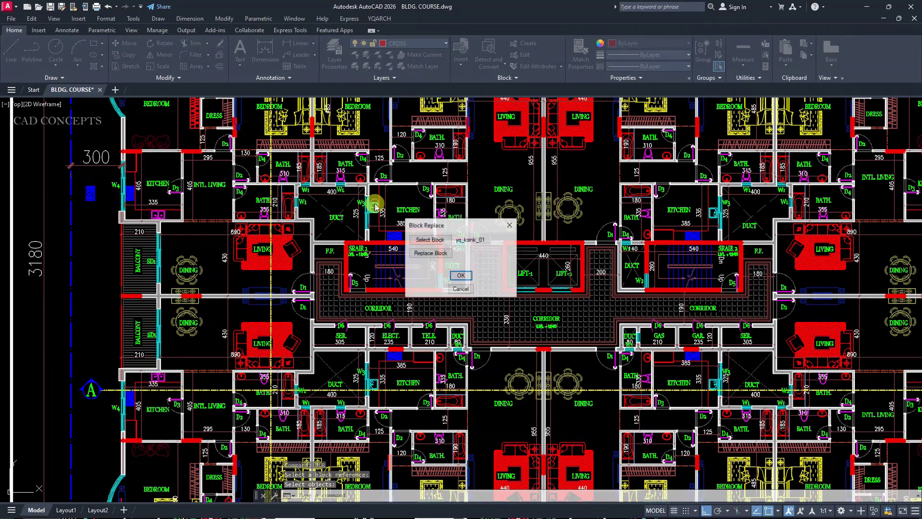
click(433, 253)
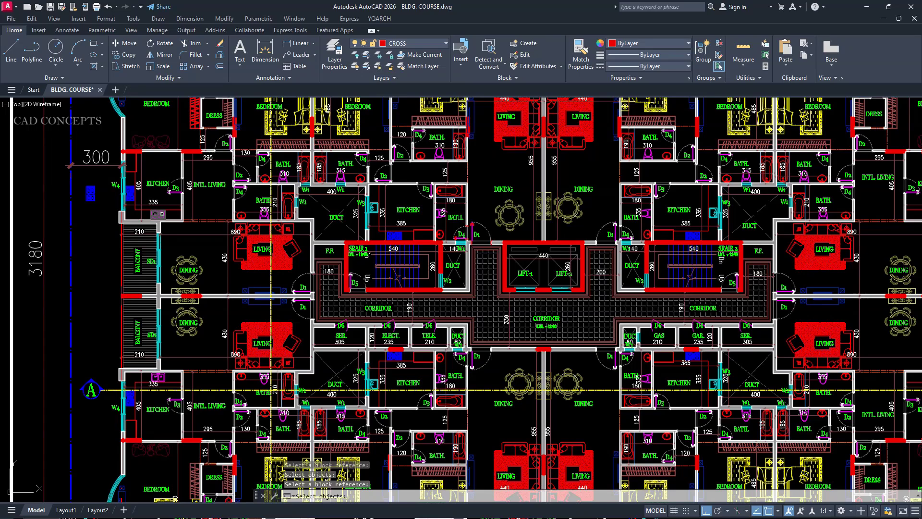
right_click(163, 215)
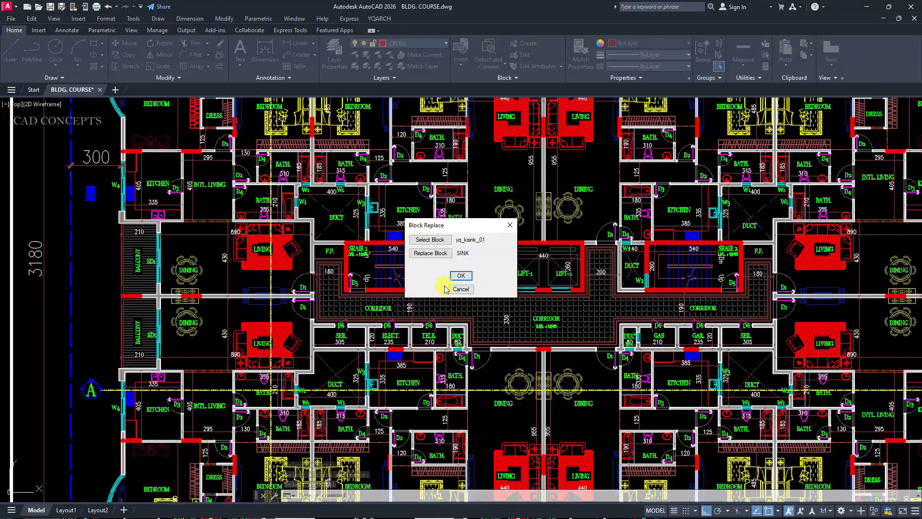
click(459, 277)
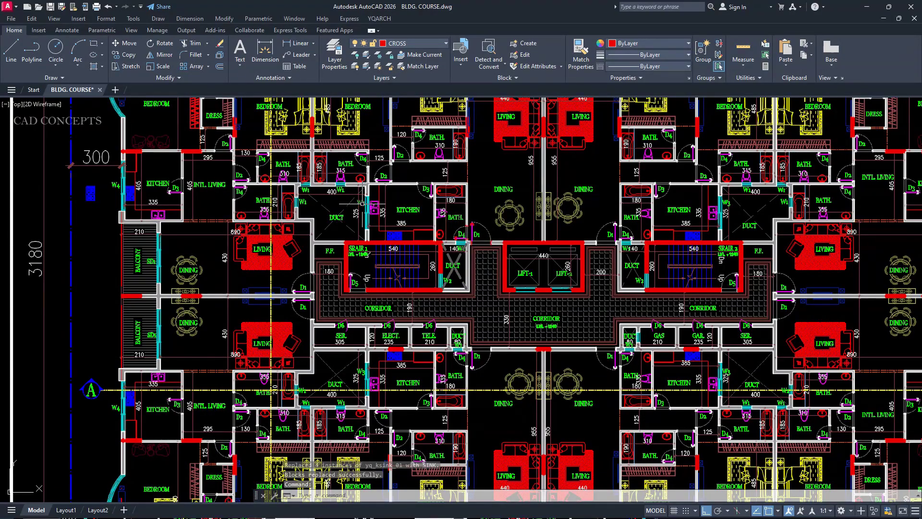
scroll(365, 206, up, 6)
scroll(356, 208, down, 4)
scroll(643, 230, down, 3)
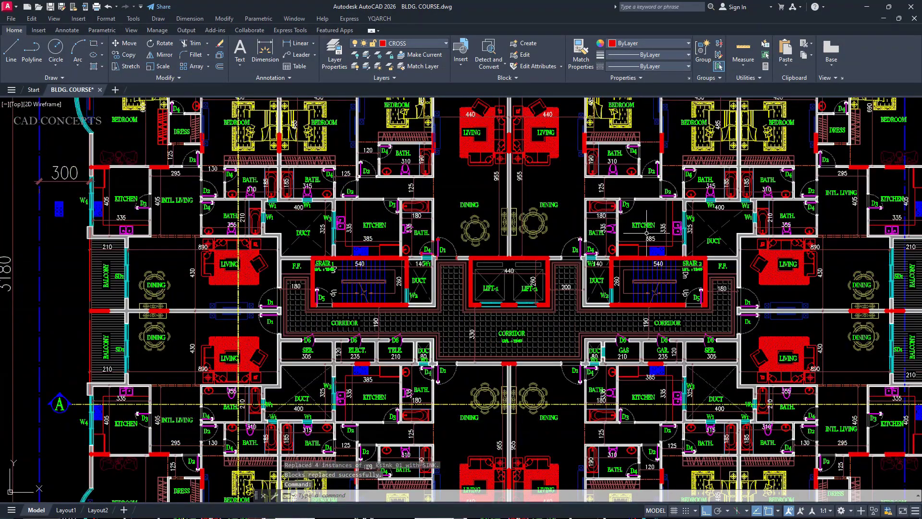
scroll(720, 226, up, 7)
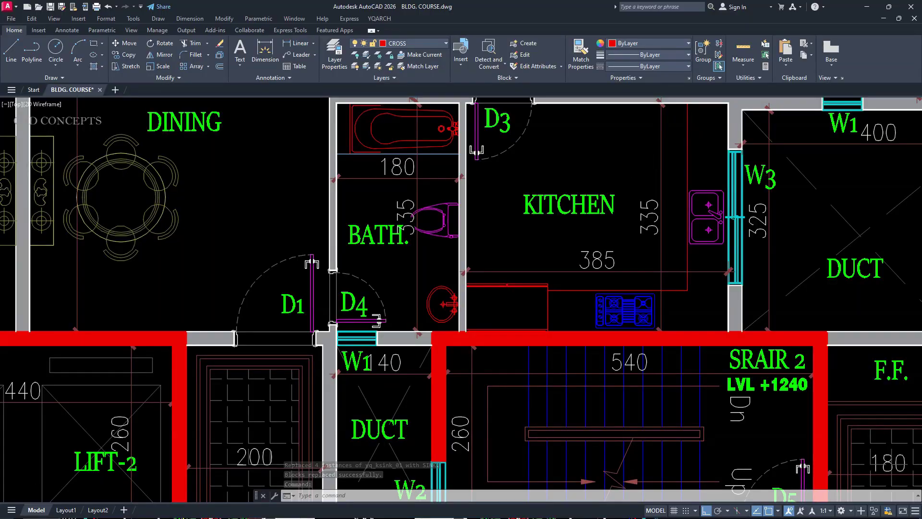
- Remove the stray blue block standing outside the building beside the upper 300 dimension
scroll(733, 218, down, 5)
scroll(676, 353, up, 6)
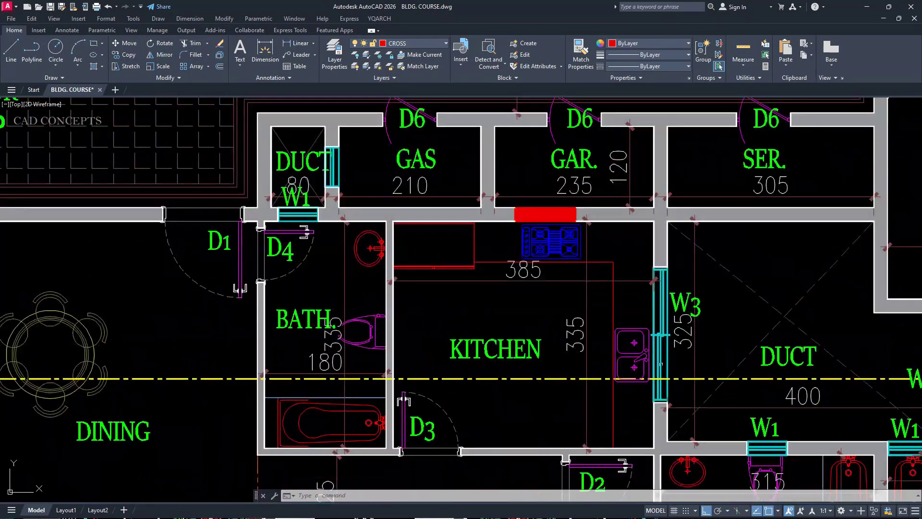
scroll(639, 358, down, 6)
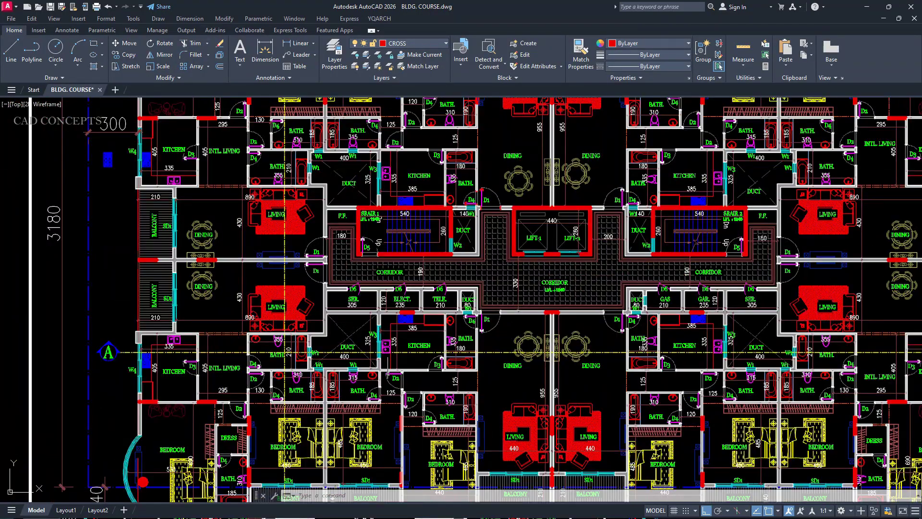
scroll(385, 328, up, 5)
scroll(385, 329, down, 5)
scroll(249, 253, up, 2)
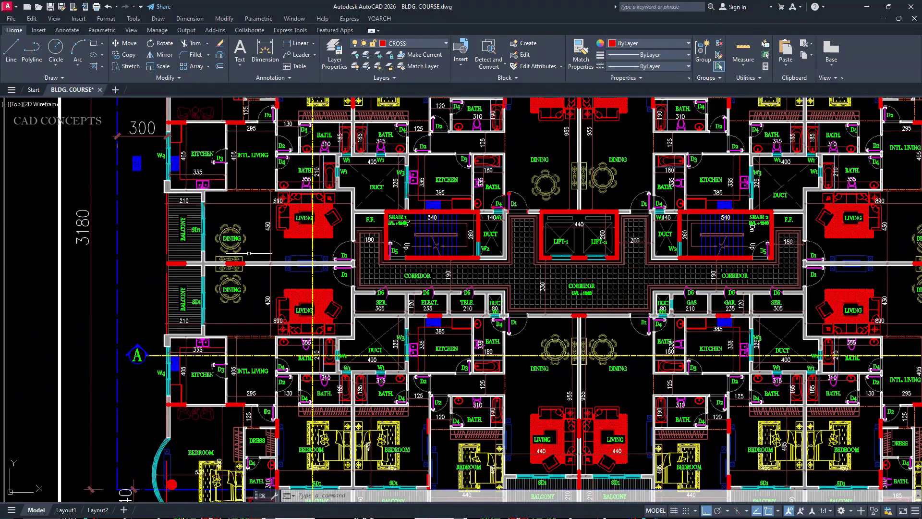
click(138, 164)
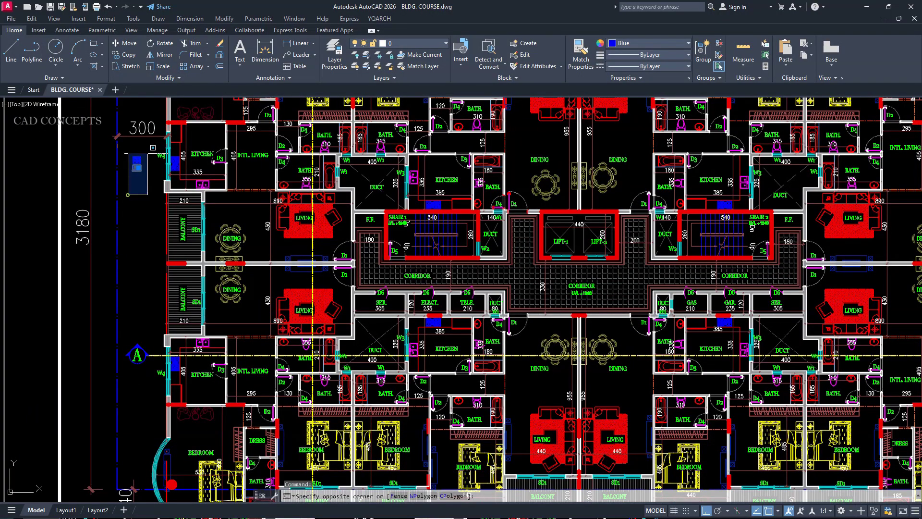
click(151, 143)
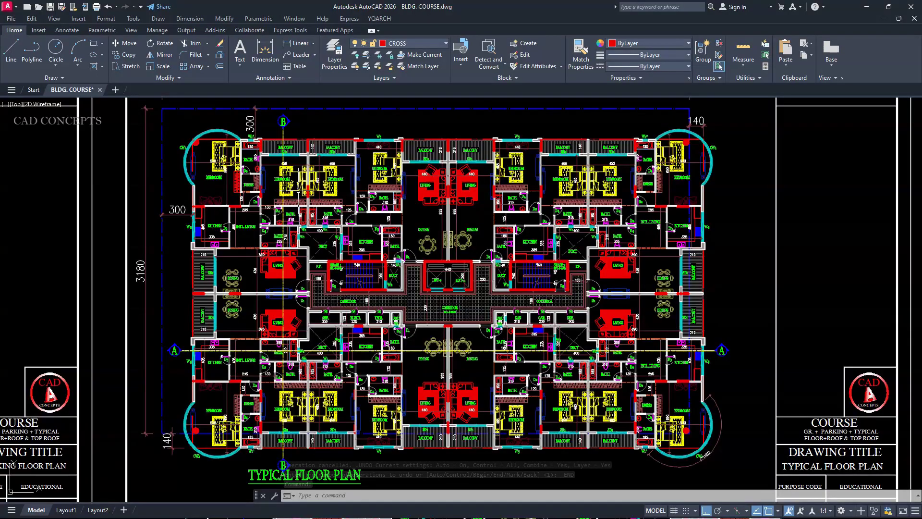
- Look through the drawing's block names and previews in the block definition list opened from the bed block, and leave without editing
double_click(294, 181)
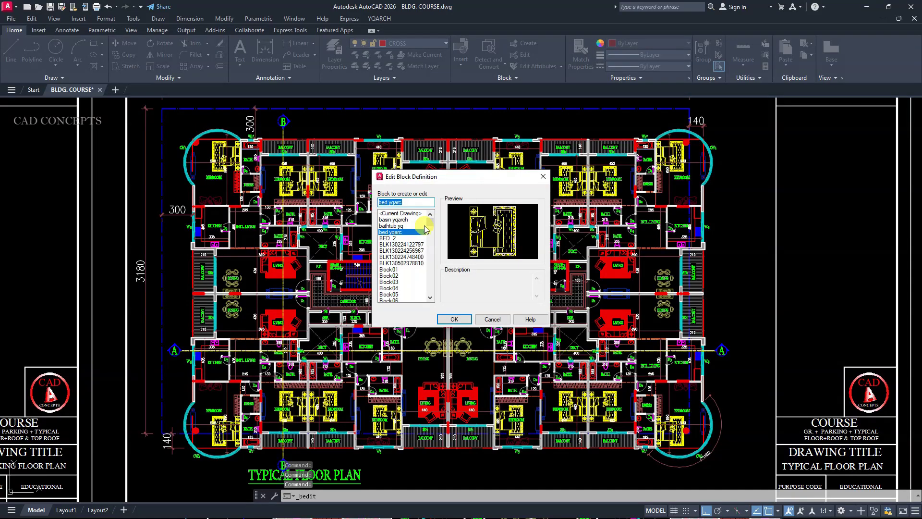
drag(431, 229, 430, 247)
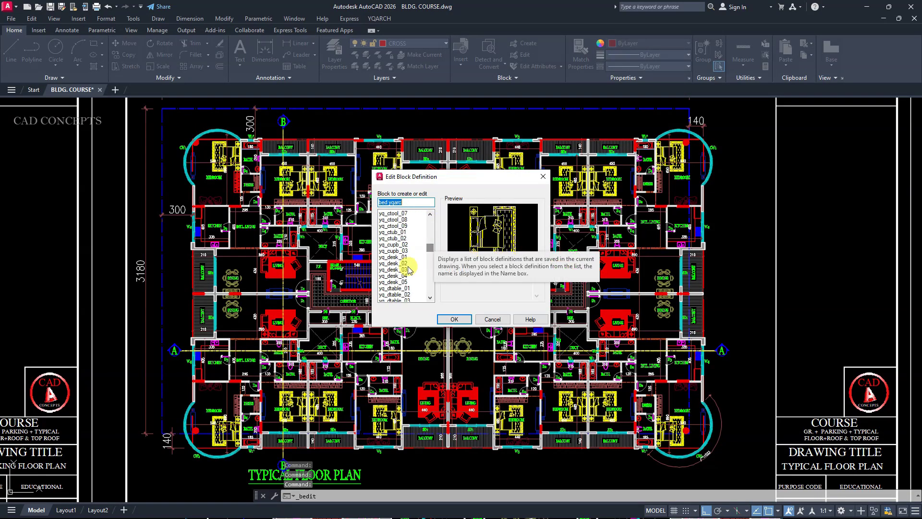
click(400, 237)
scroll(400, 231, up, 10)
click(389, 281)
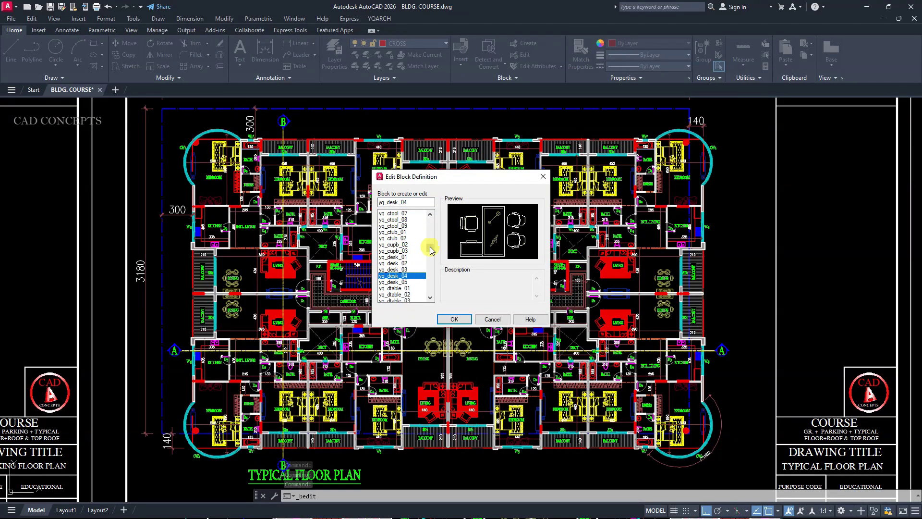
click(492, 322)
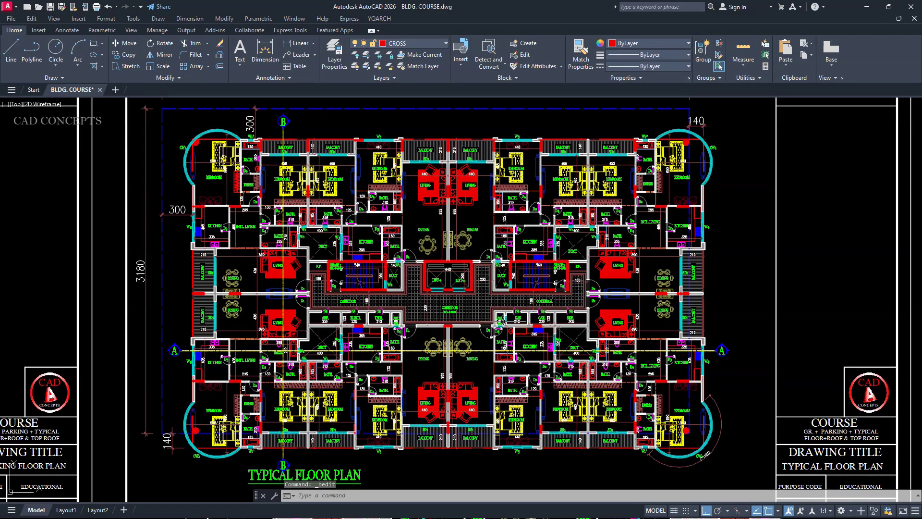
- Start the Change Block Names (CBN) command on all blocks of the typical floor plan
text(CBN)
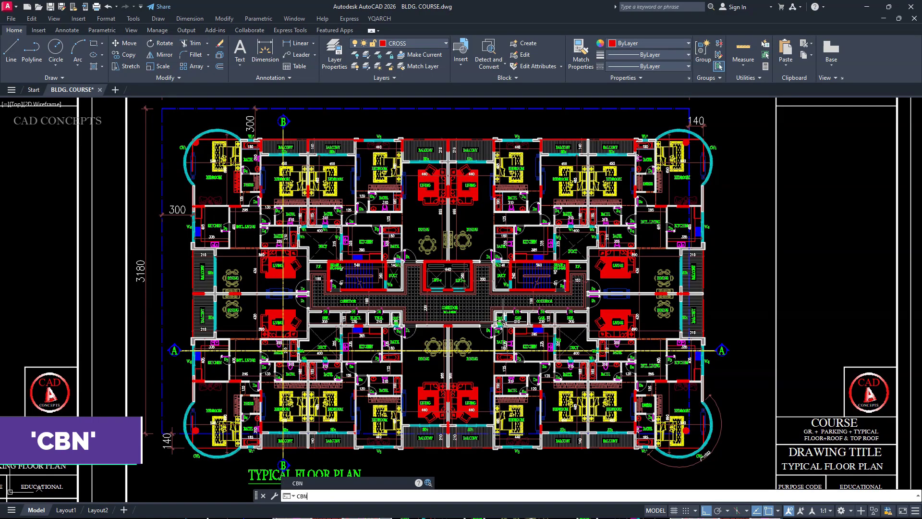
key(Return)
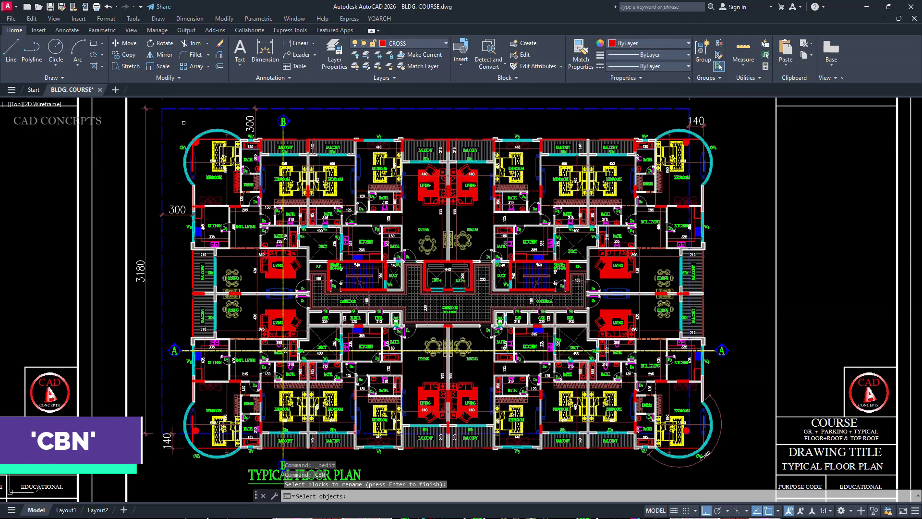
click(181, 120)
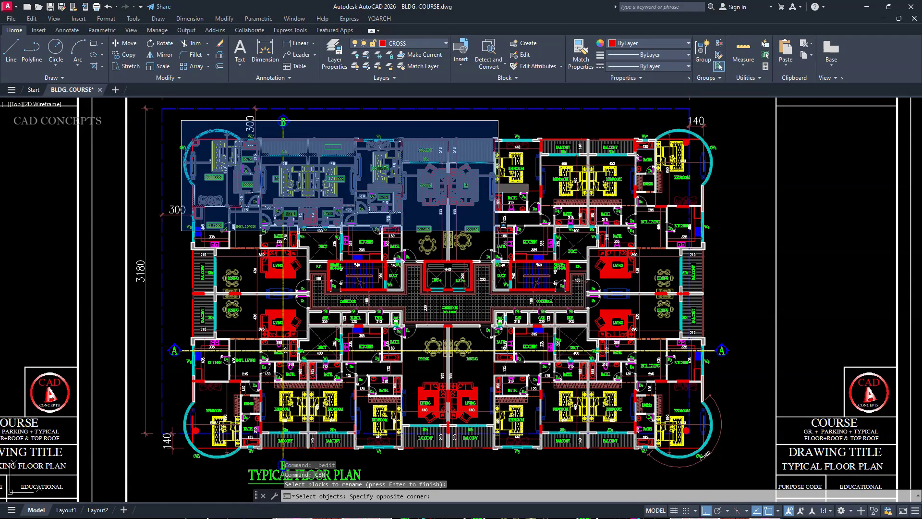
click(714, 458)
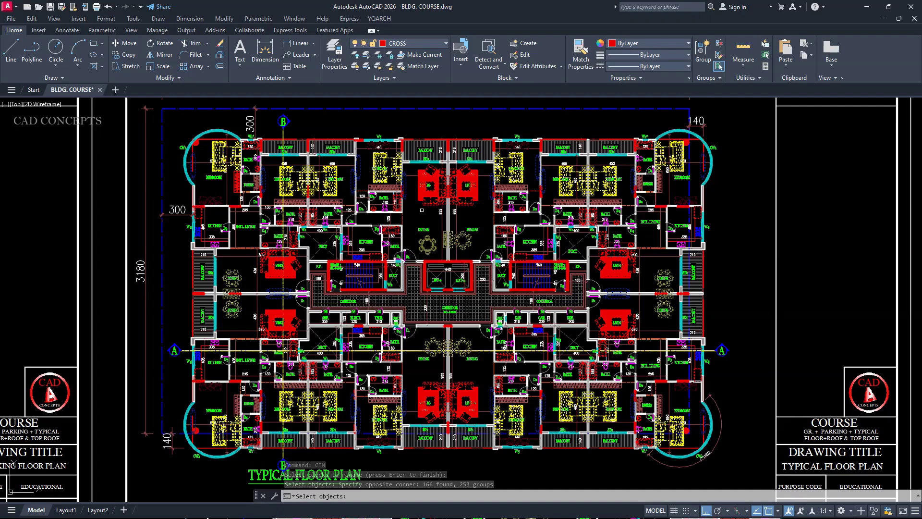
key(Return)
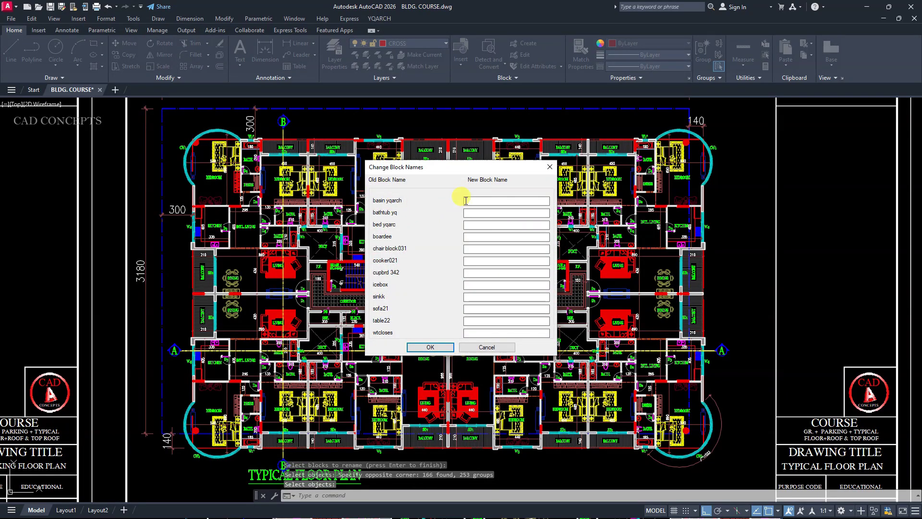
- Enter the new block names BASIN, BATH TUB, BED, BOARD and CHAIR for the basin, bathtub, bed, boardee and chair blocks
click(480, 200)
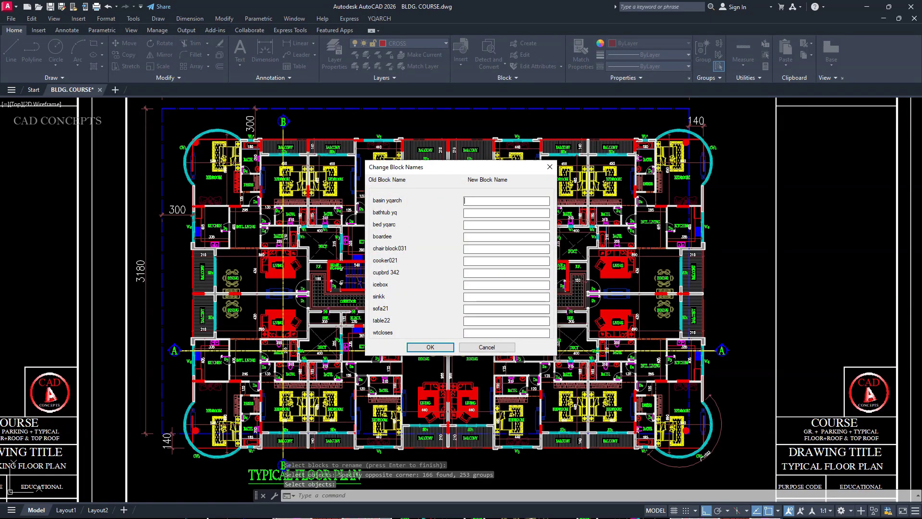
text(BASIN)
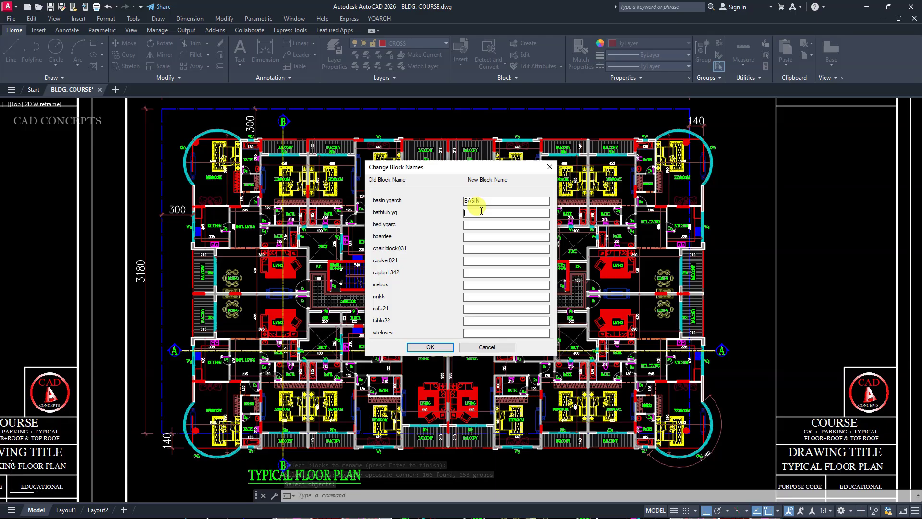
click(480, 211)
text(BATH TUB)
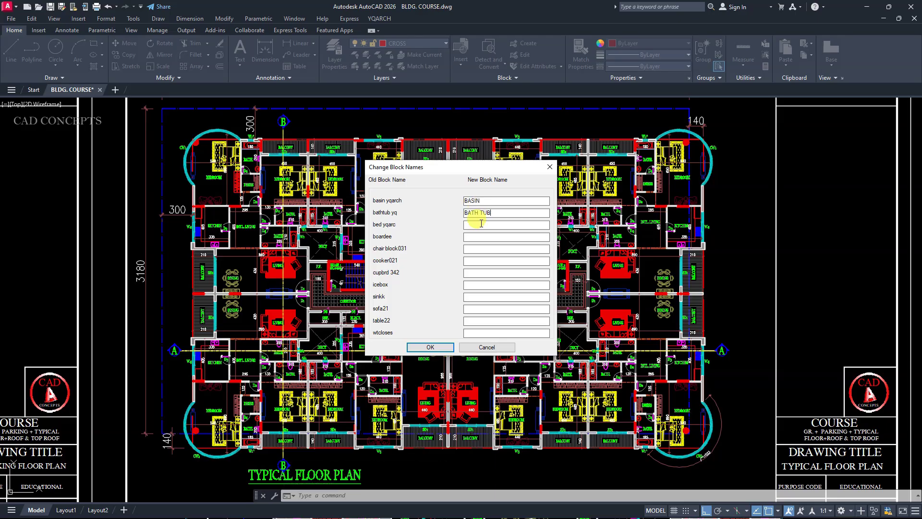
click(480, 224)
text(BED)
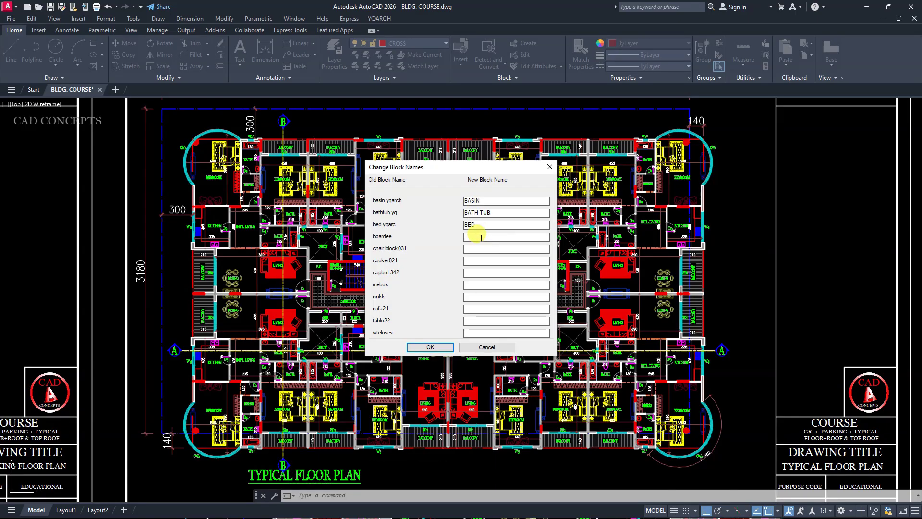
click(480, 237)
text(BOARD)
click(481, 246)
text(CHAIR)
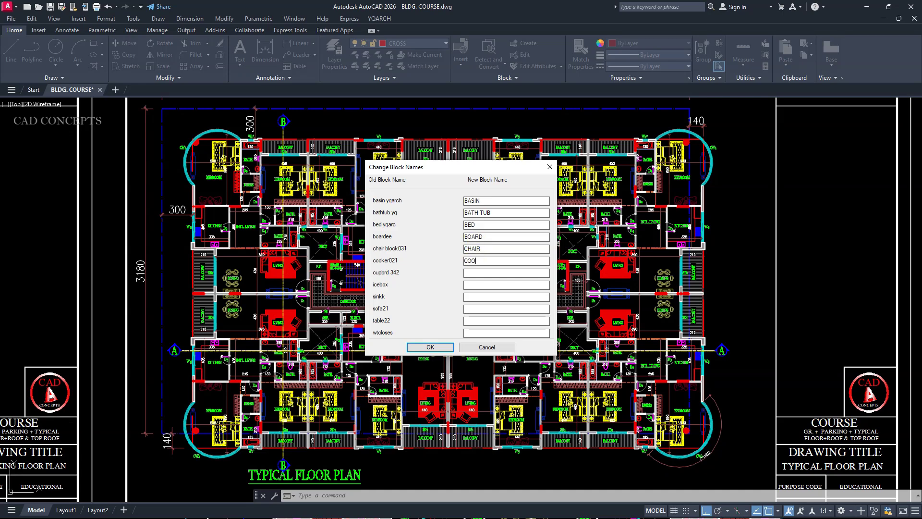
- Enter the new names COOKER, CUP BOARD, ICE BOX and SINK for the cooker, cupboard, icebox and sinkk blocks
click(477, 270)
text(CUP BOARD)
text(ICE BOX)
click(470, 297)
text(SINK)
click(475, 307)
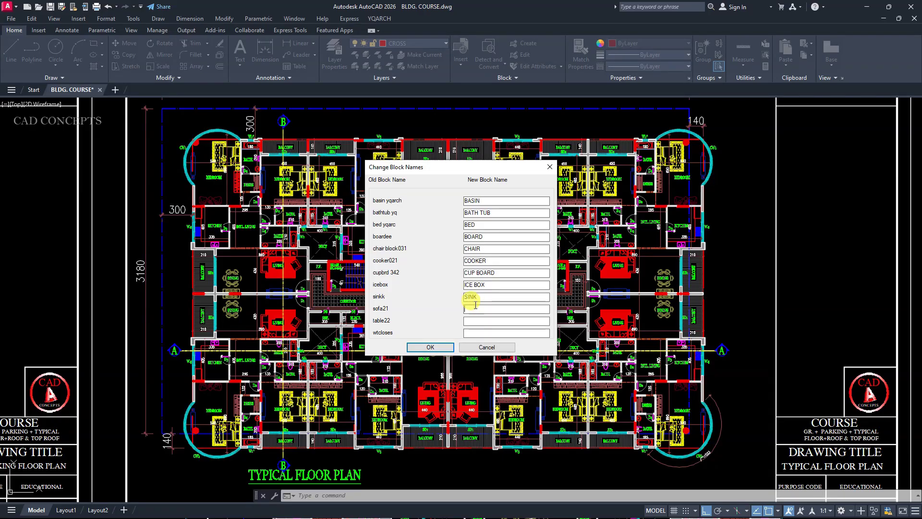
- Rename the sofa21, table22 and wtcloses blocks as SOFA, TABLE and CLOSES, and apply all the new block names
text(SOFA)
click(469, 319)
text(TABLE)
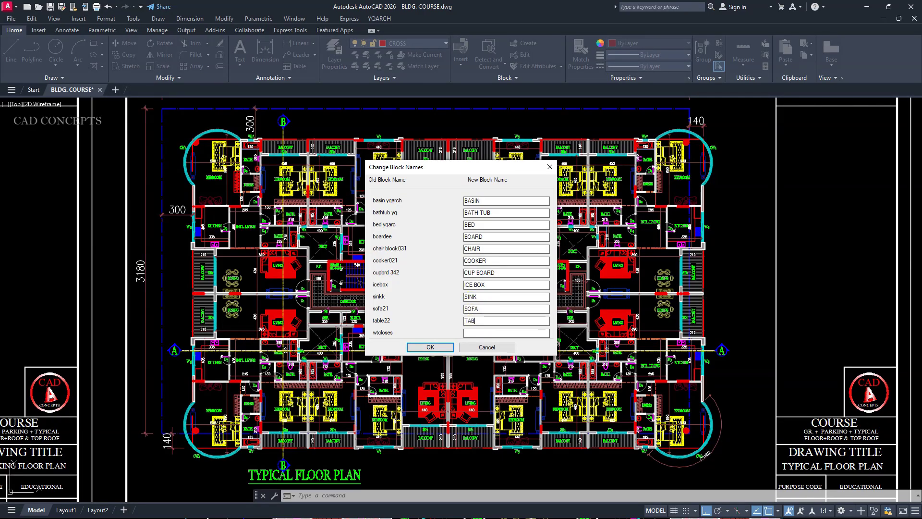
click(476, 334)
text(CLOSES)
click(424, 349)
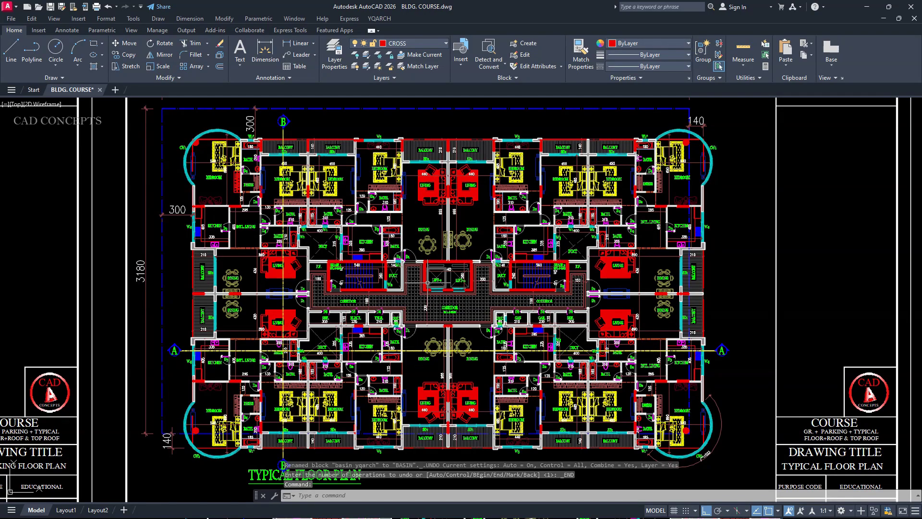
- Run CBN again on the previous selection to check the renamed blocks
text(CBN)
key(Return)
text(P)
key(Return)
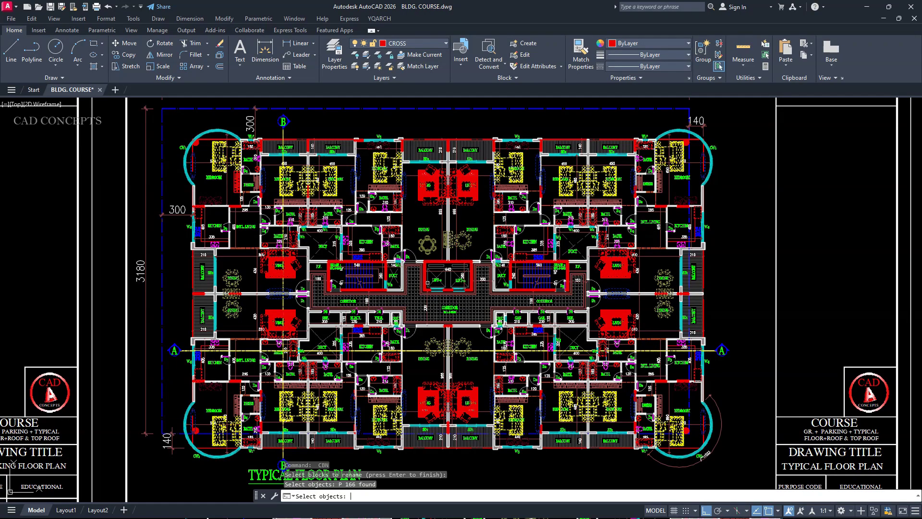
key(Return)
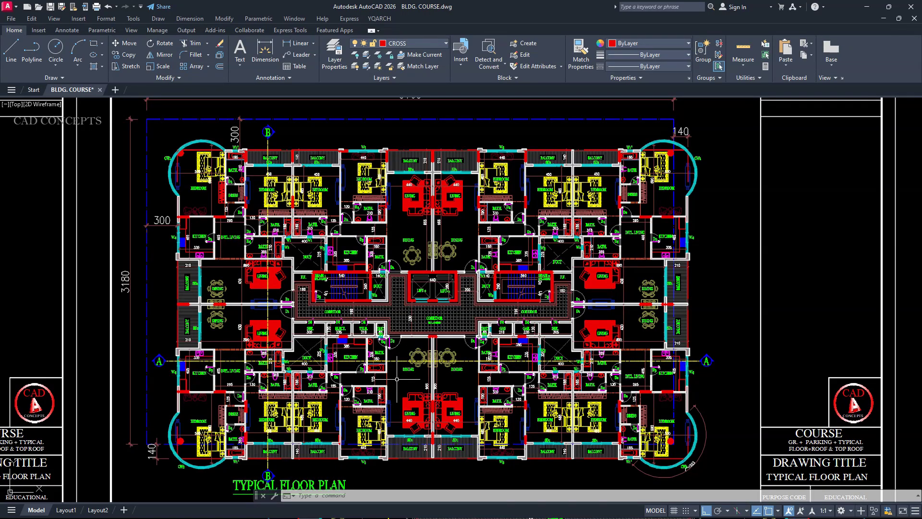
- Run the CBC command to change the bed, living room sofa and dining table blocks to red
text(BC)
key(Return)
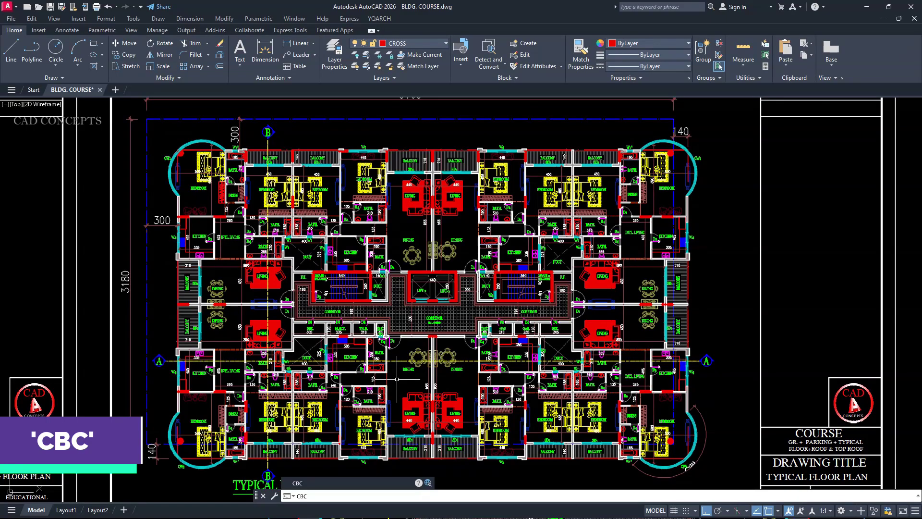
click(212, 168)
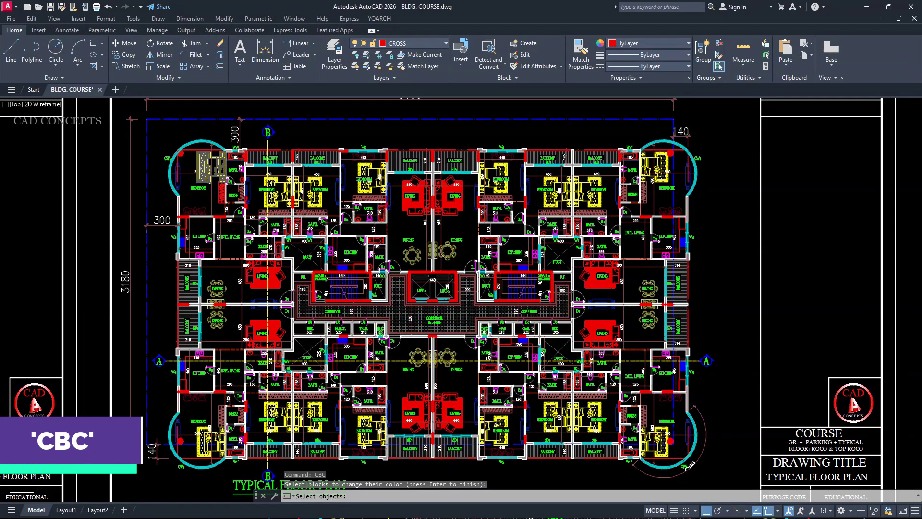
click(211, 168)
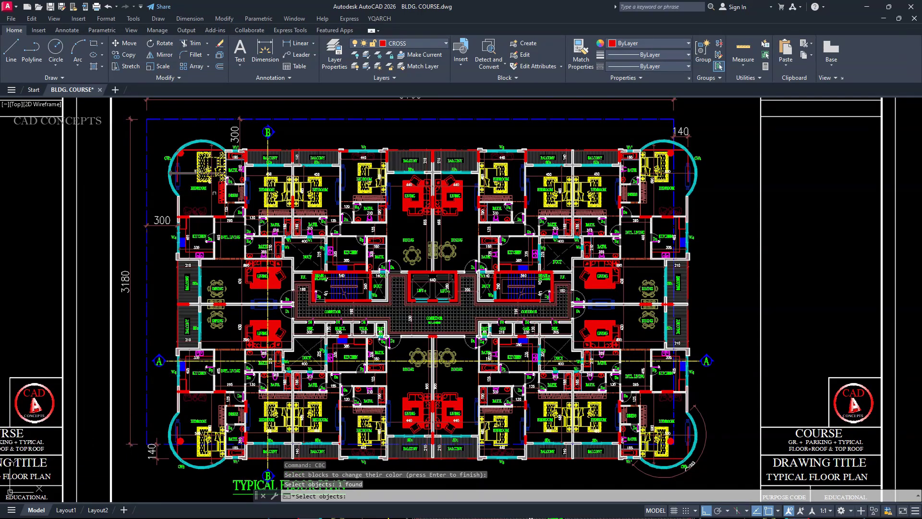
click(248, 278)
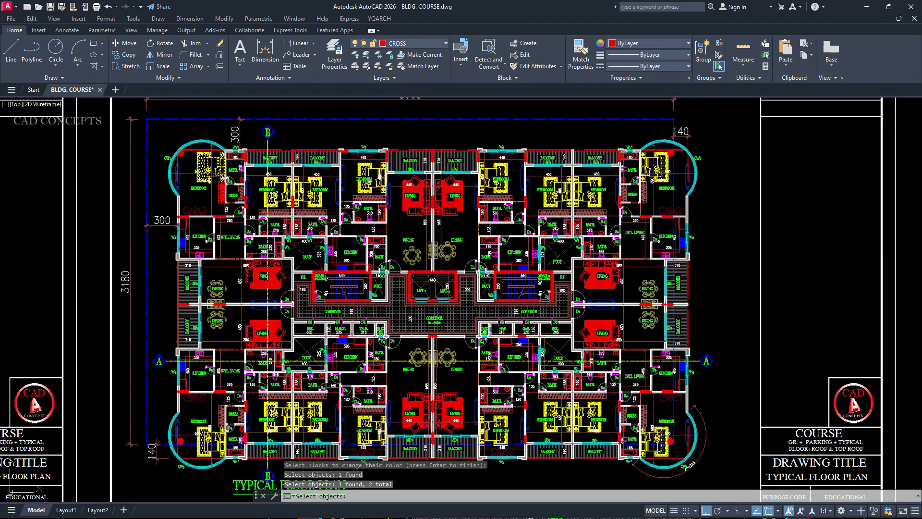
click(210, 280)
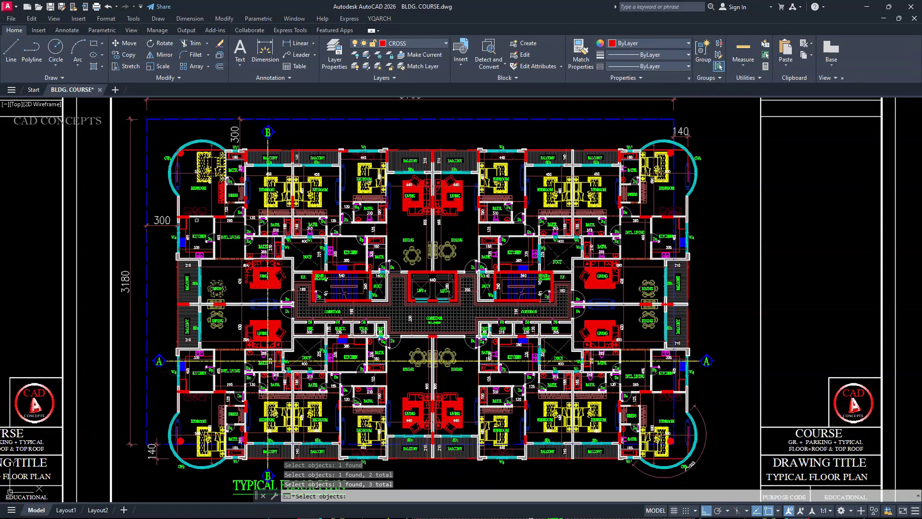
key(Return)
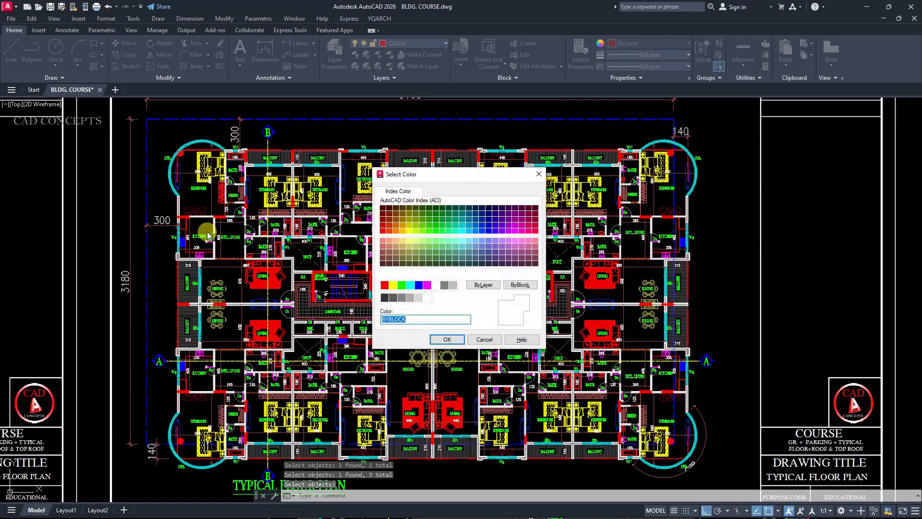
click(385, 285)
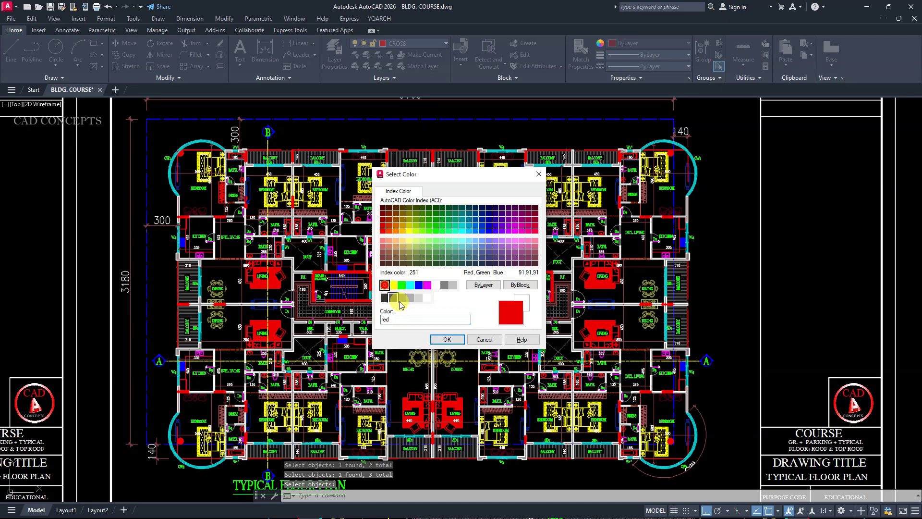
click(445, 339)
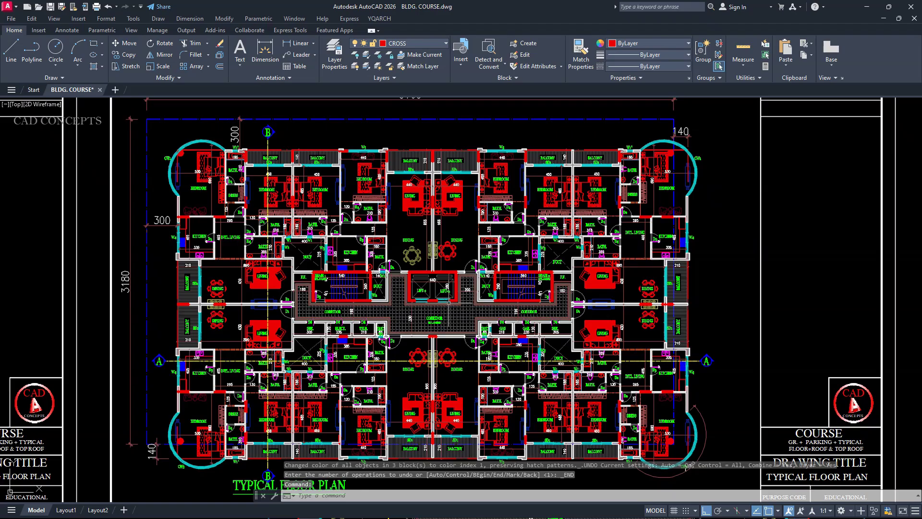
- Run the CBC command on the living room sofa block and change its colour to cyan
text(CBC)
key(Return)
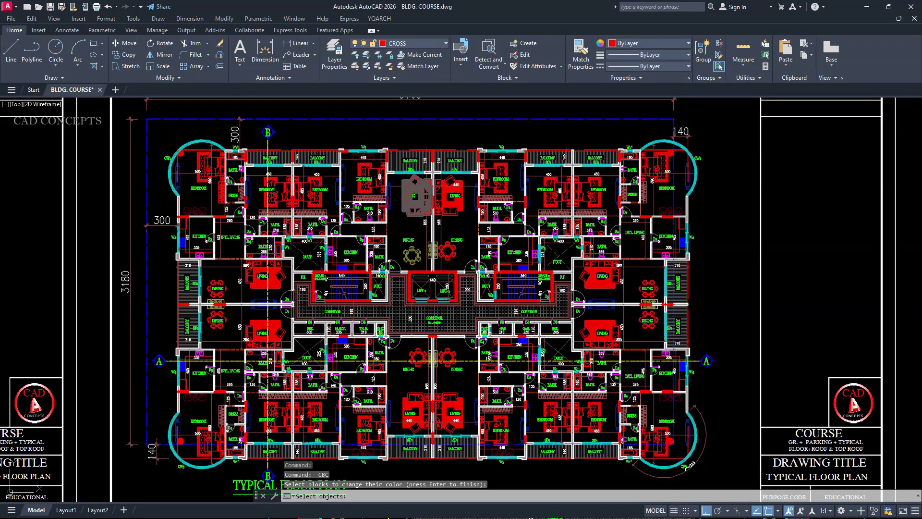
click(417, 202)
key(Return)
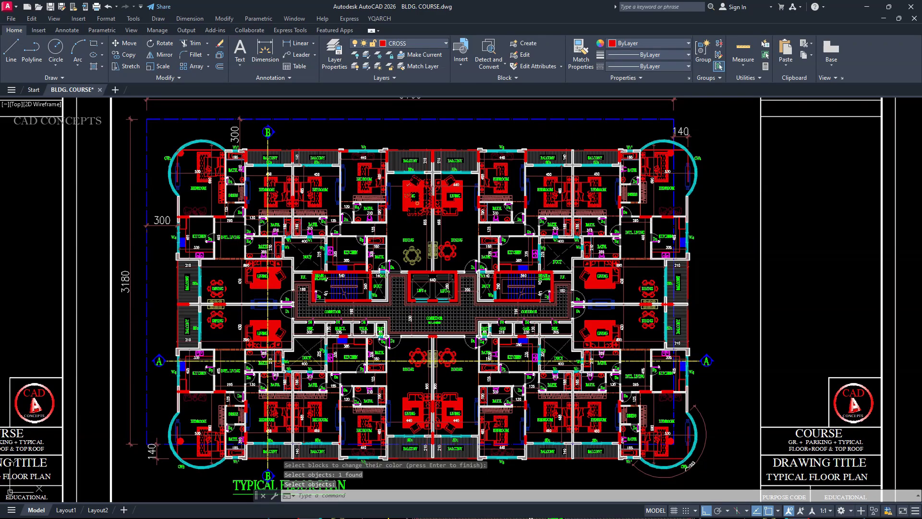
click(411, 285)
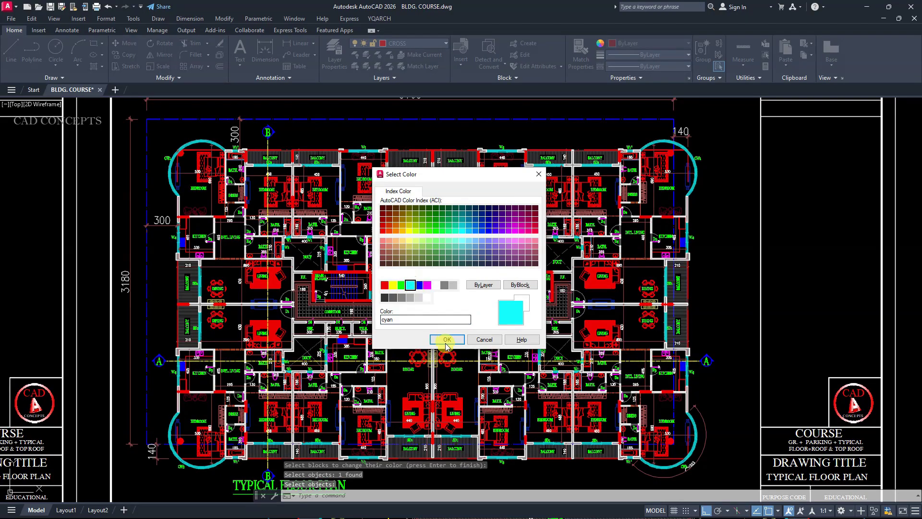
click(445, 339)
key(Return)
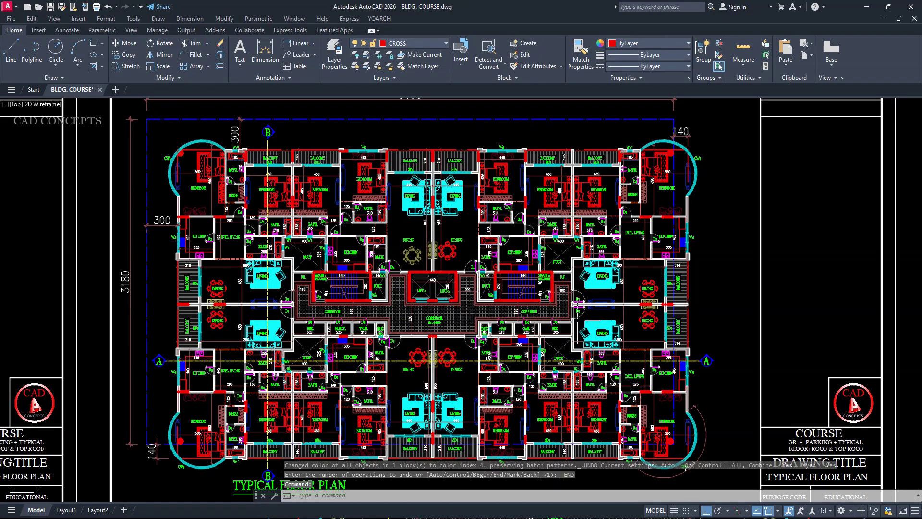
- Use CBC to change the blue bedroom wall unit block to magenta and the bathroom fixture blocks to cyan
text(CBC)
key(Return)
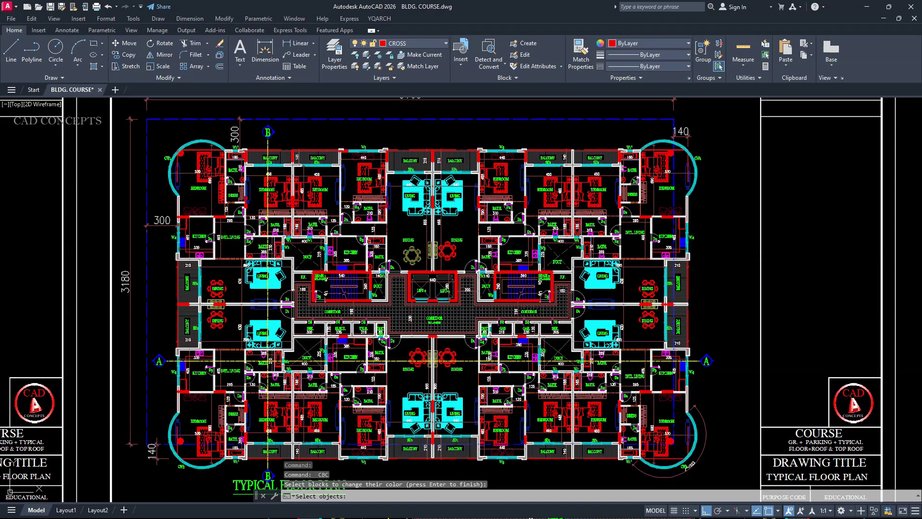
click(344, 183)
key(Return)
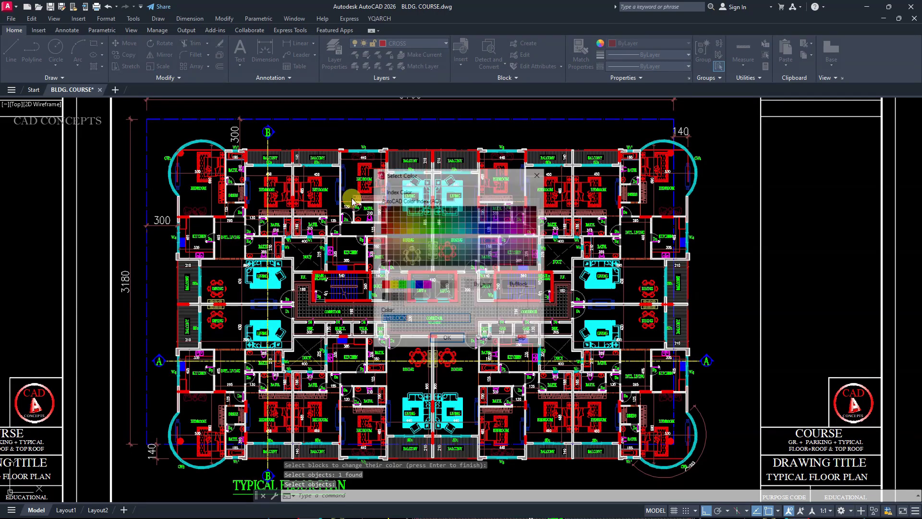
click(418, 284)
click(427, 285)
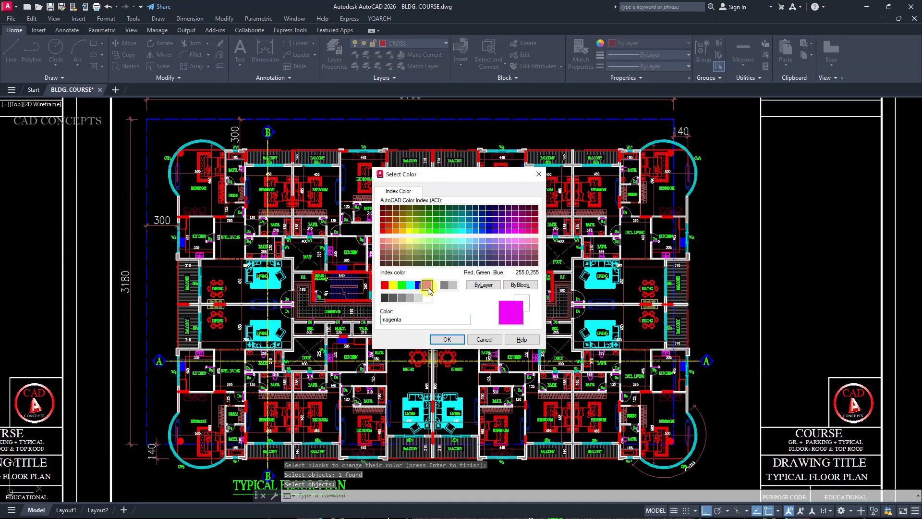
double_click(410, 285)
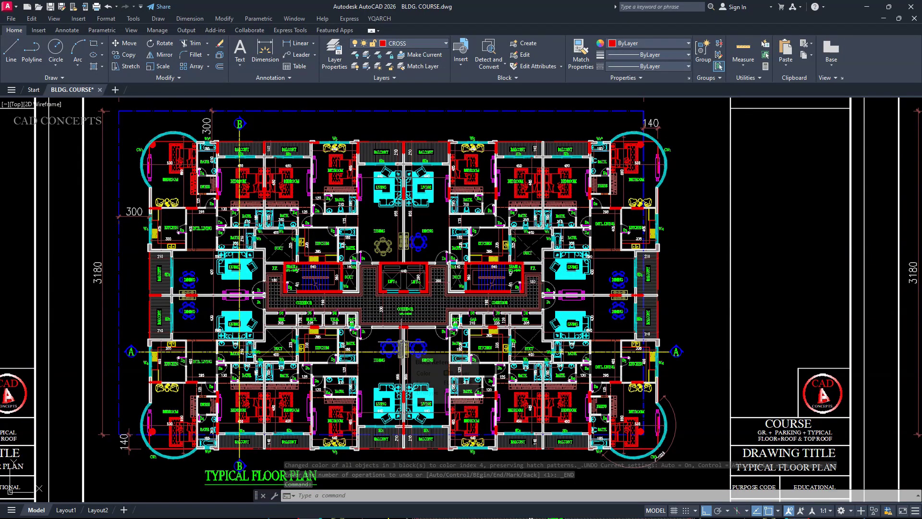
- Run CBC on all blocks in the upper-left corner apartment of the floor plan and set their colour to red
text(CBC)
key(Return)
click(135, 124)
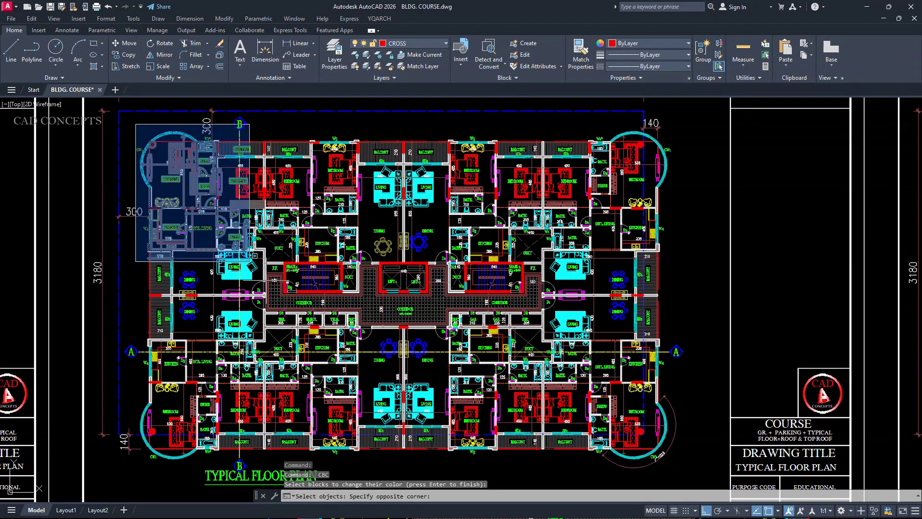
click(267, 279)
key(Return)
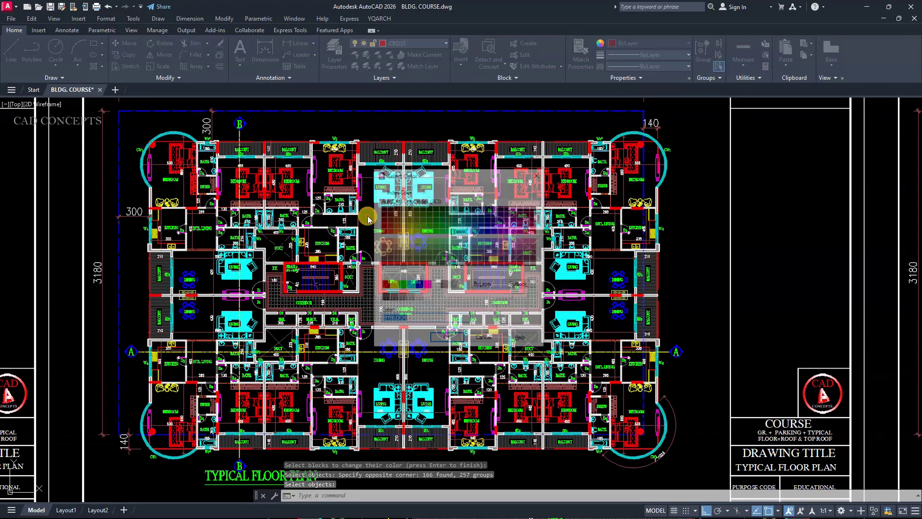
click(384, 281)
click(443, 336)
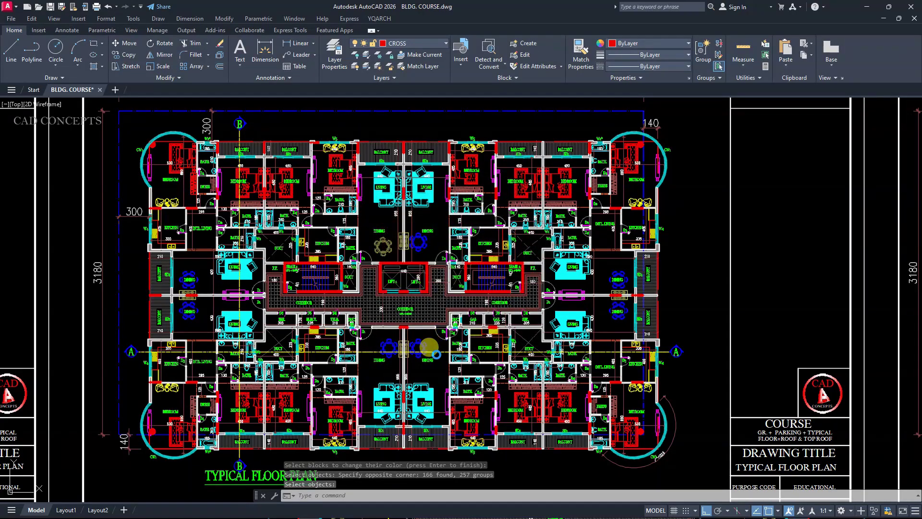
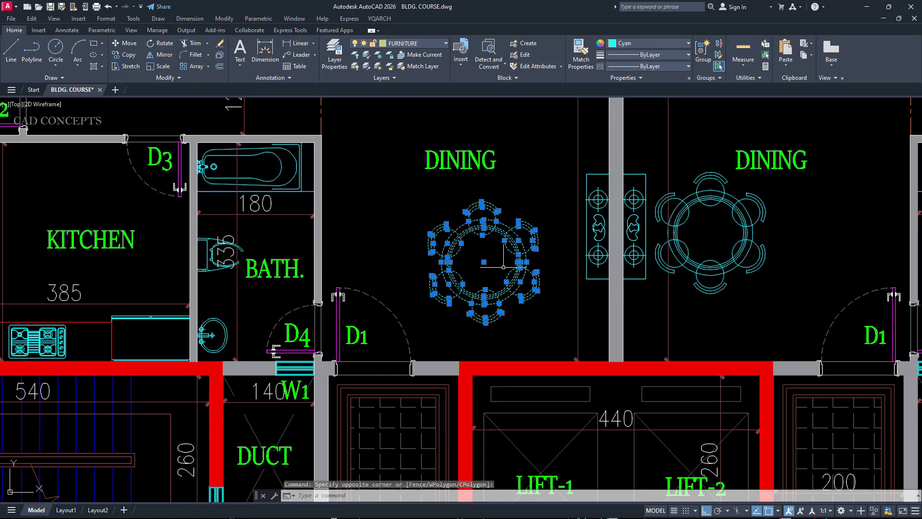
- Window-select the dining table and chairs beside the D1 door to inspect the individual objects they consist of
key(Escape)
scroll(493, 253, up, 2)
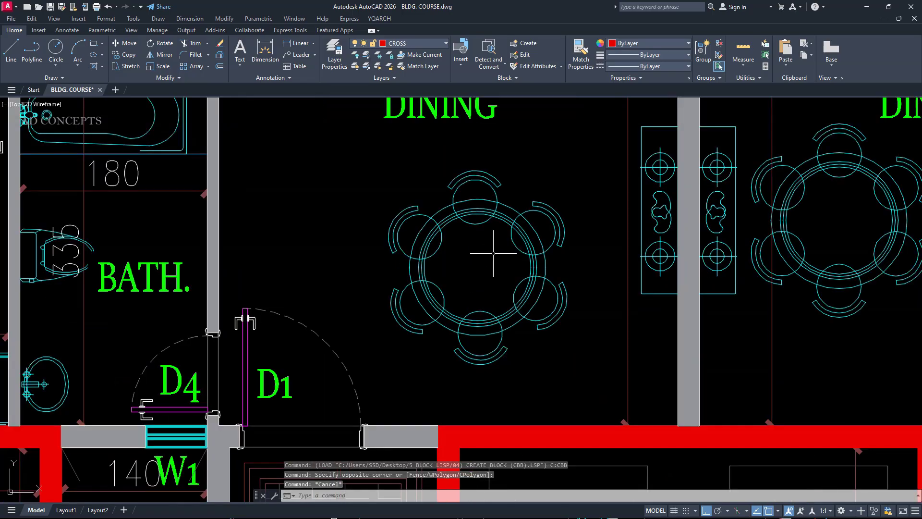
click(371, 161)
click(607, 370)
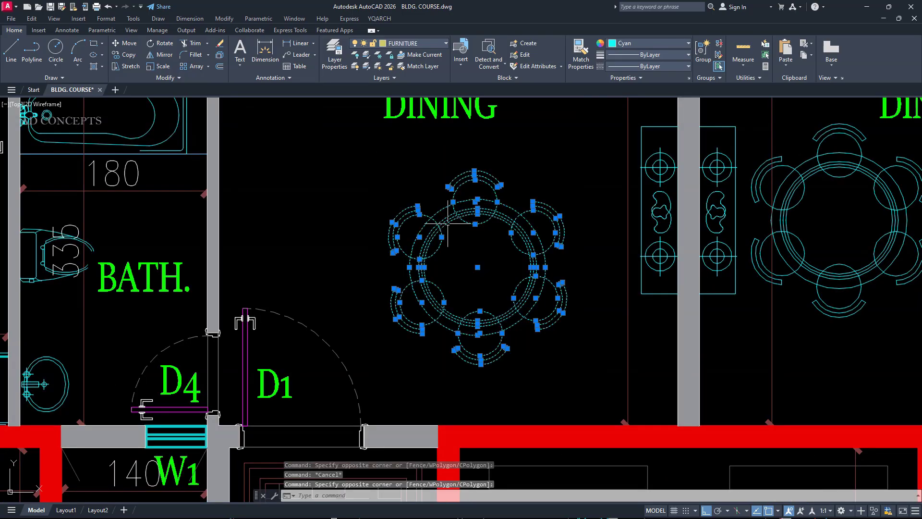
key(Escape)
click(361, 185)
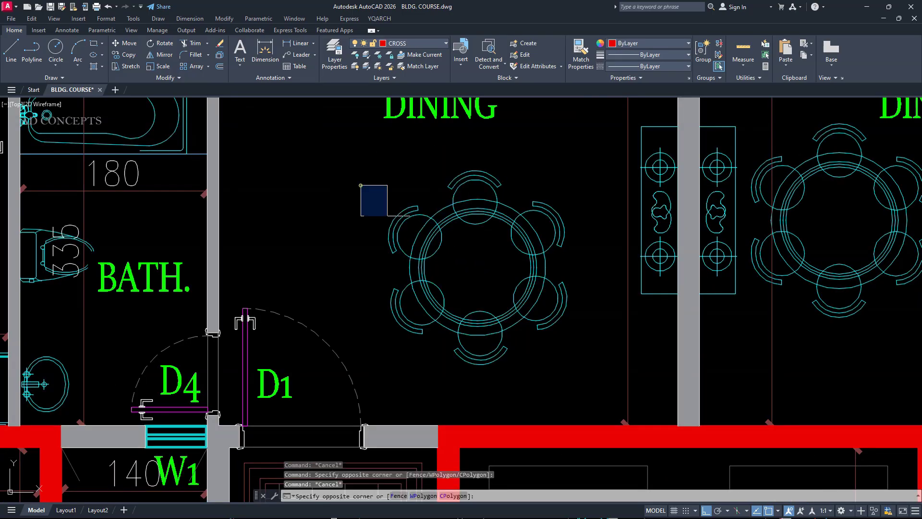
click(451, 276)
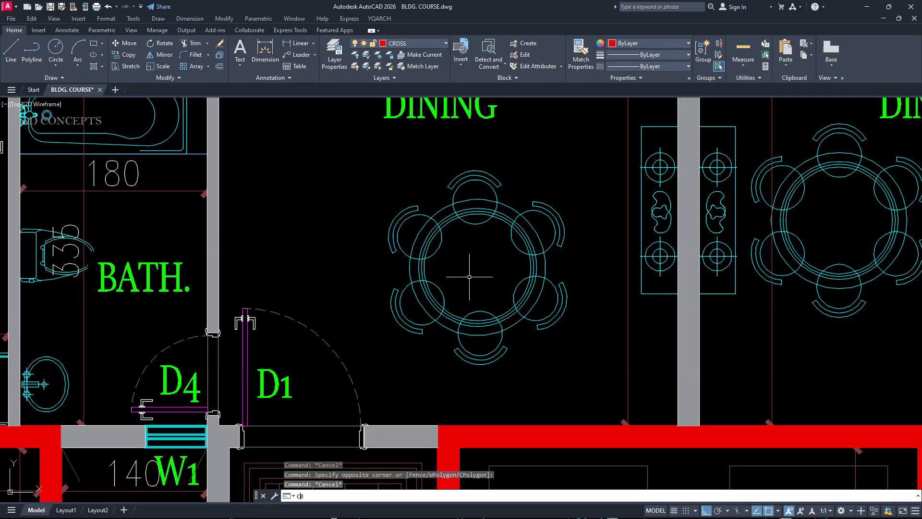
- Run CBB to turn the dining table and chairs into a block based at the table's centre, and check its definition
text(CBB)
key(Return)
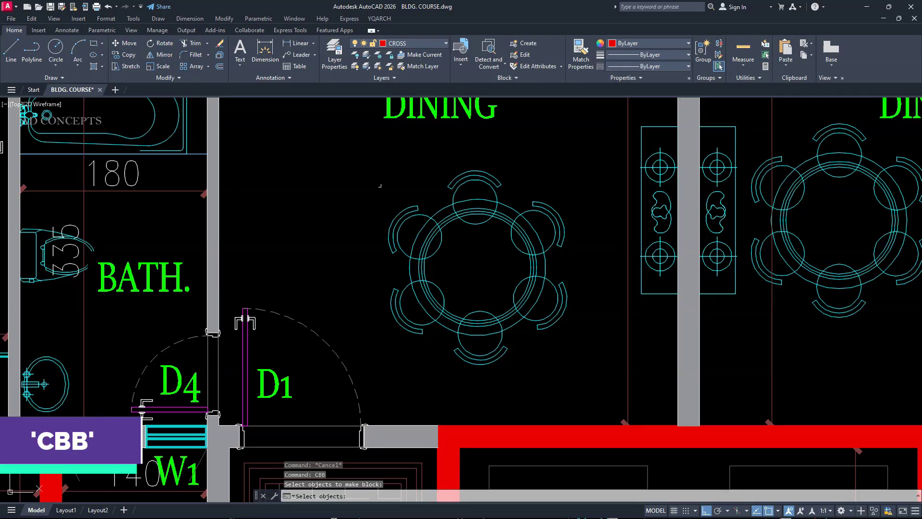
click(365, 154)
click(597, 402)
key(Return)
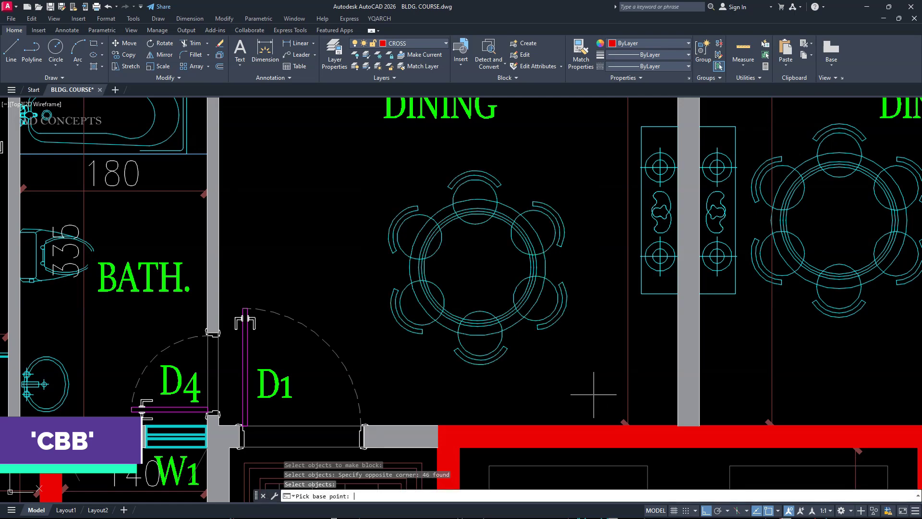
click(477, 267)
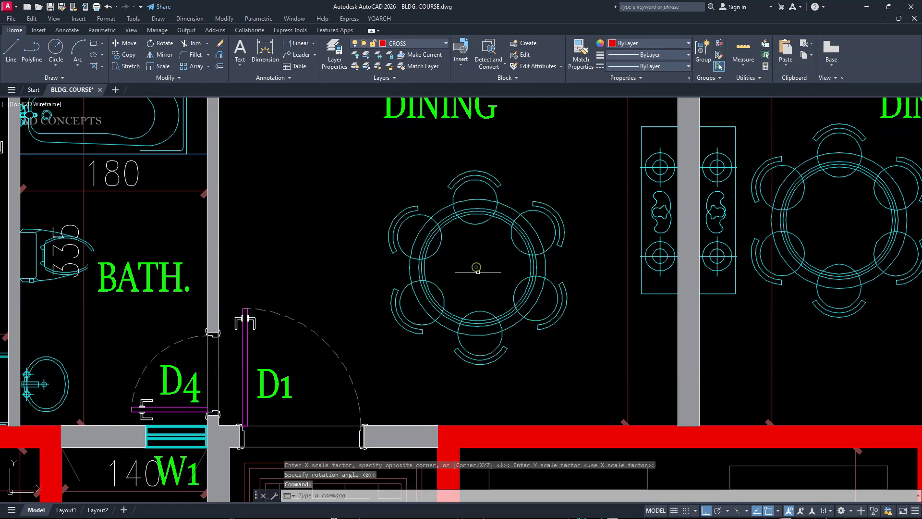
double_click(525, 275)
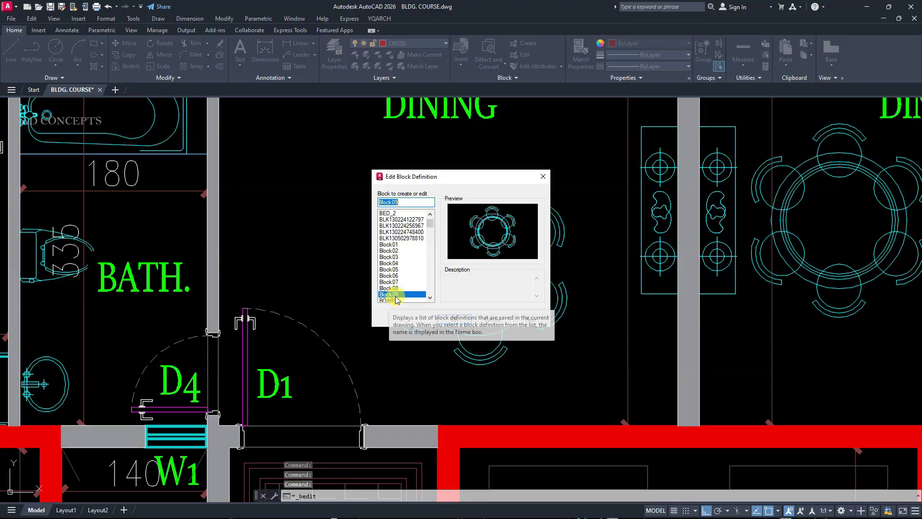
key(Escape)
- Run CBB to turn the wash basin in the bathroom above the sofa into a block, with a base point inside the basin
scroll(553, 343, down, 5)
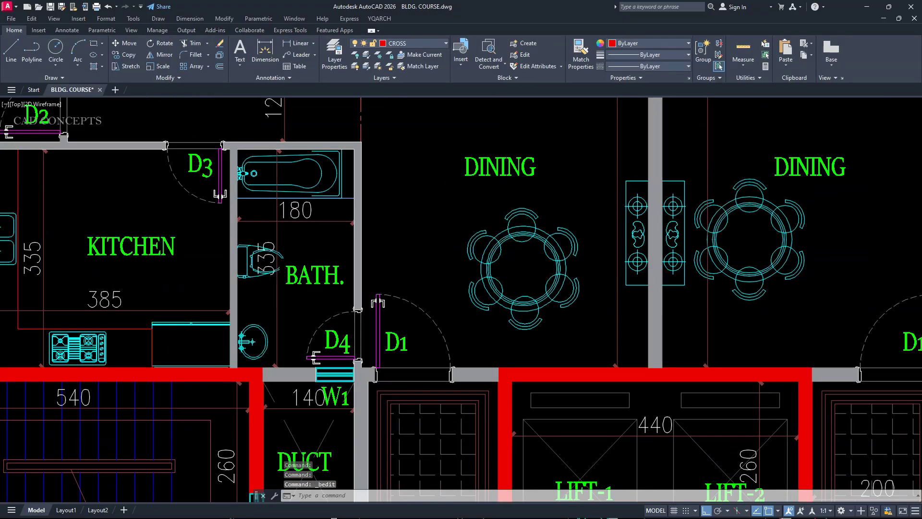
scroll(168, 272, up, 8)
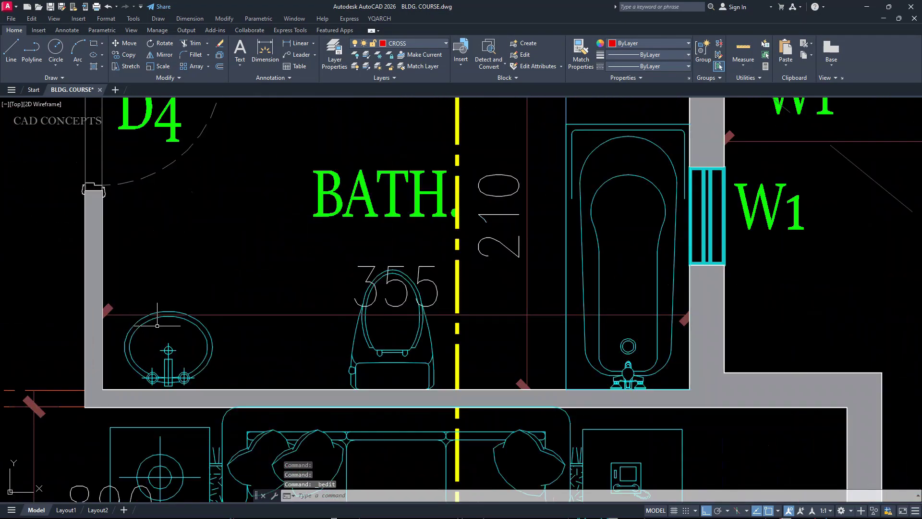
double_click(242, 254)
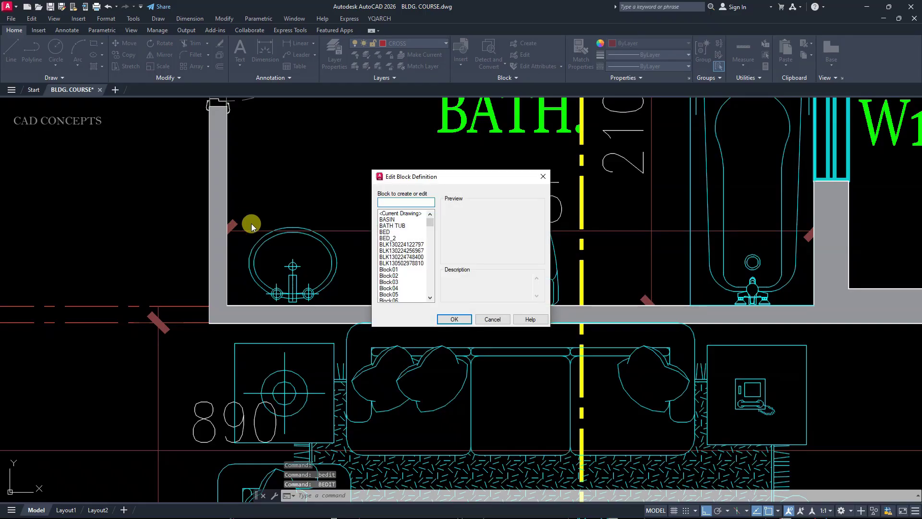
key(Escape)
text(CBB)
key(Return)
click(235, 200)
click(365, 313)
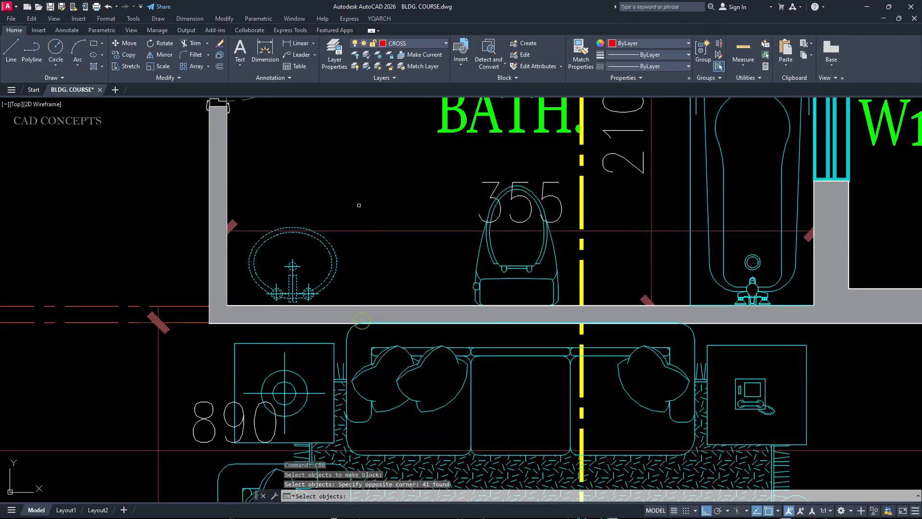
key(Return)
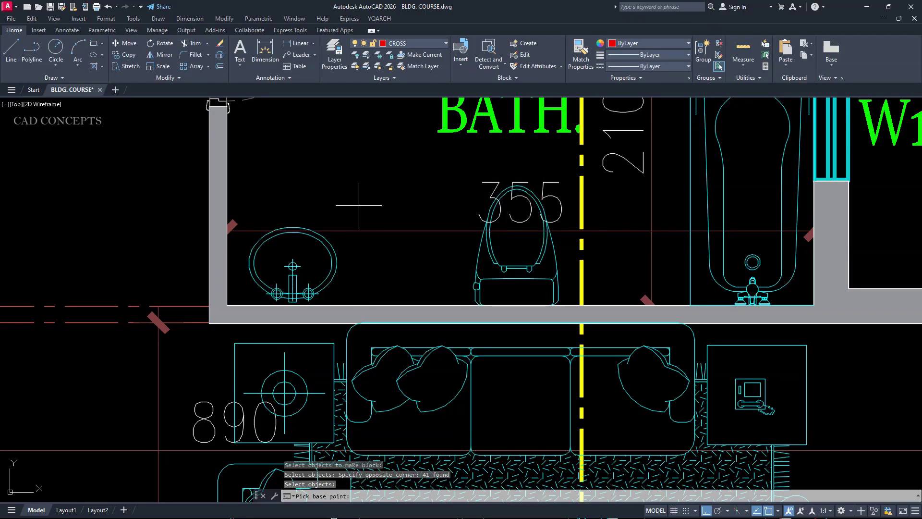
click(294, 256)
- Run CBB to turn the toilet into a block, with the base point at the middle of the tank's front edge
text(CBB)
key(Return)
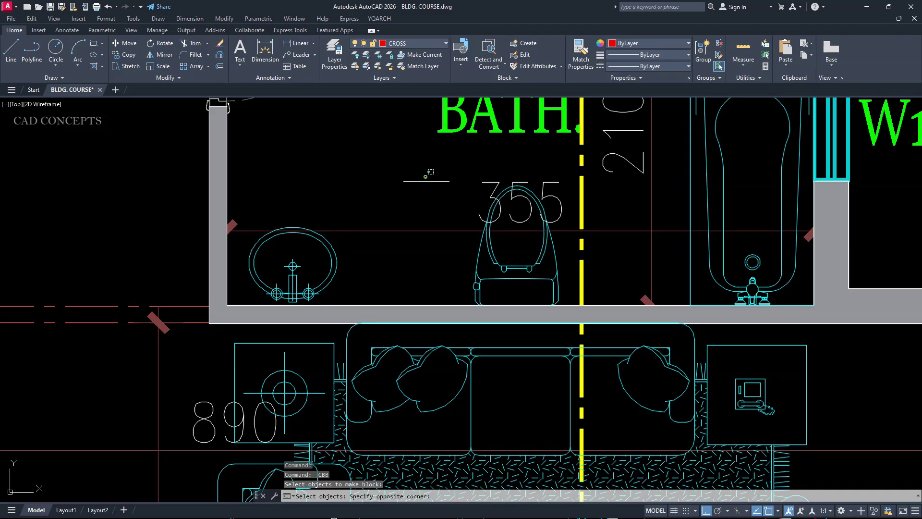
click(425, 176)
click(598, 314)
key(Return)
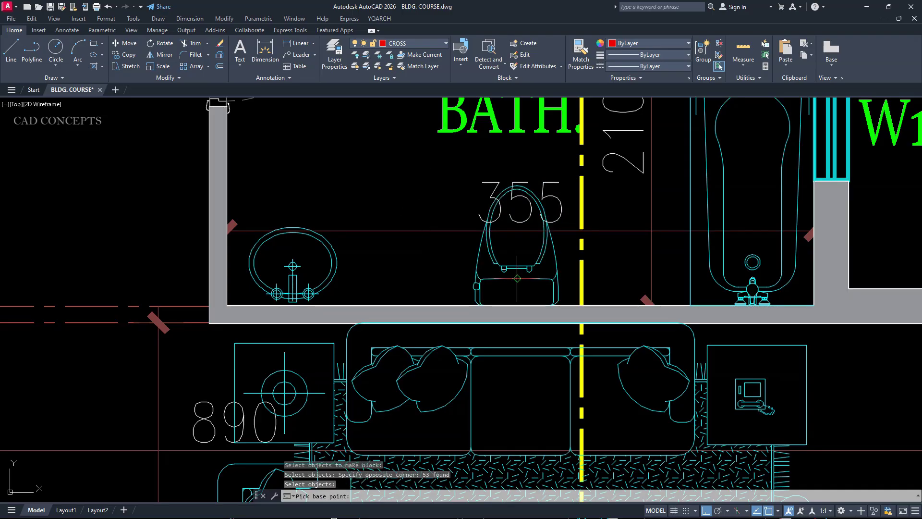
click(516, 278)
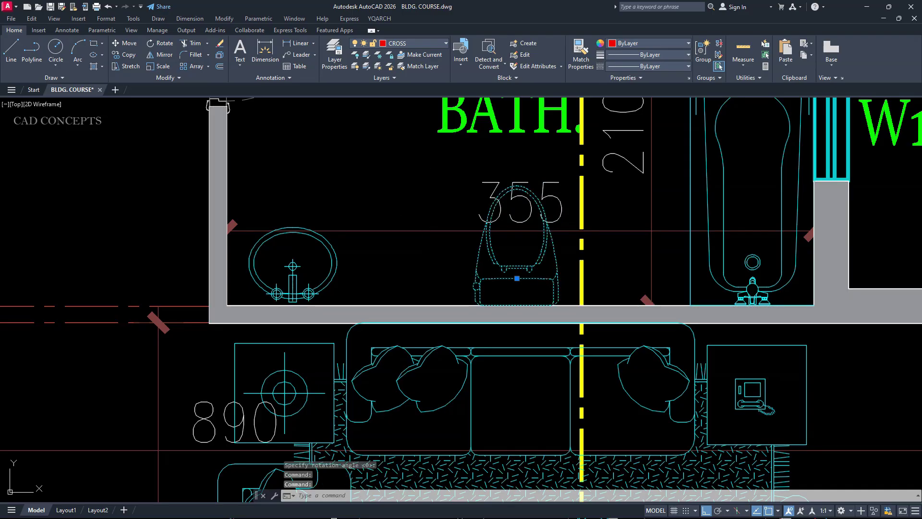
- Open the toilet and wash basin block definitions to check them, and close them without editing
double_click(518, 272)
click(482, 315)
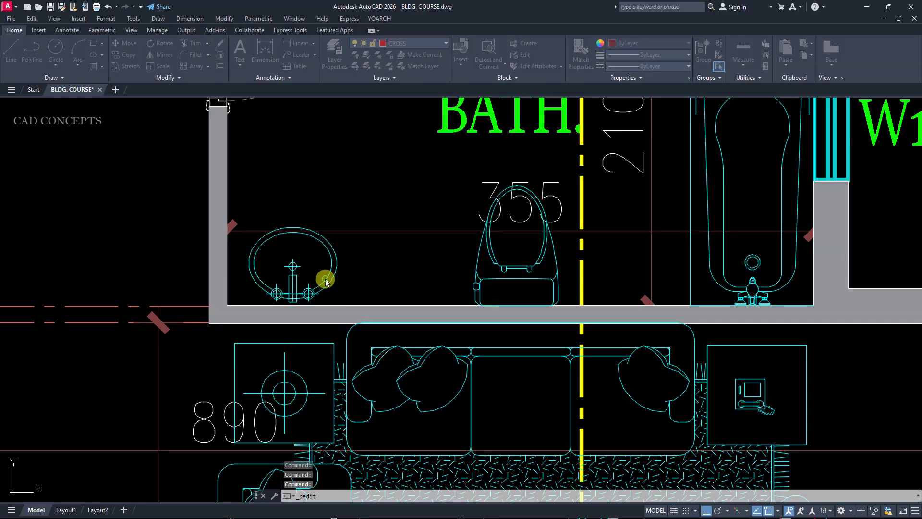
click(492, 318)
- Run CBB to turn the bathtub beside the W1 window into a block
middle_drag(706, 138, 441, 218)
click(440, 218)
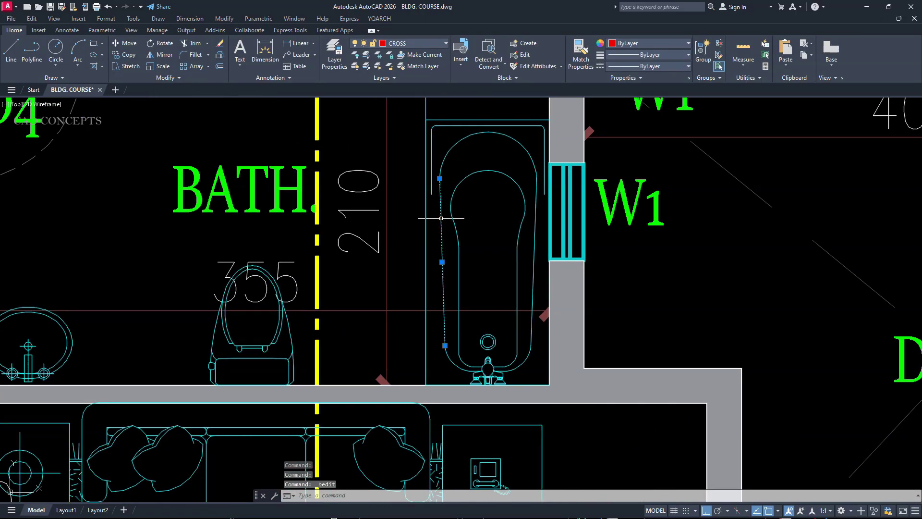
key(Escape)
text(CBB)
key(Return)
click(421, 113)
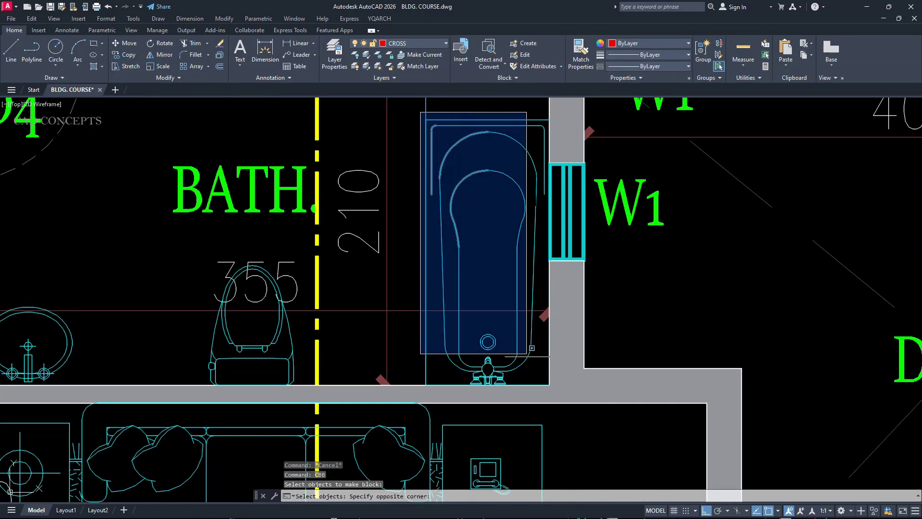
click(528, 352)
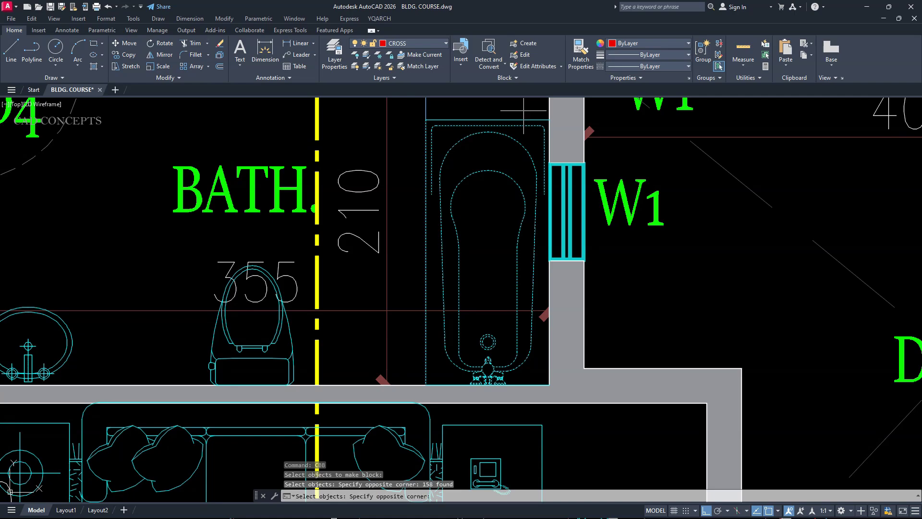
click(487, 181)
key(Return)
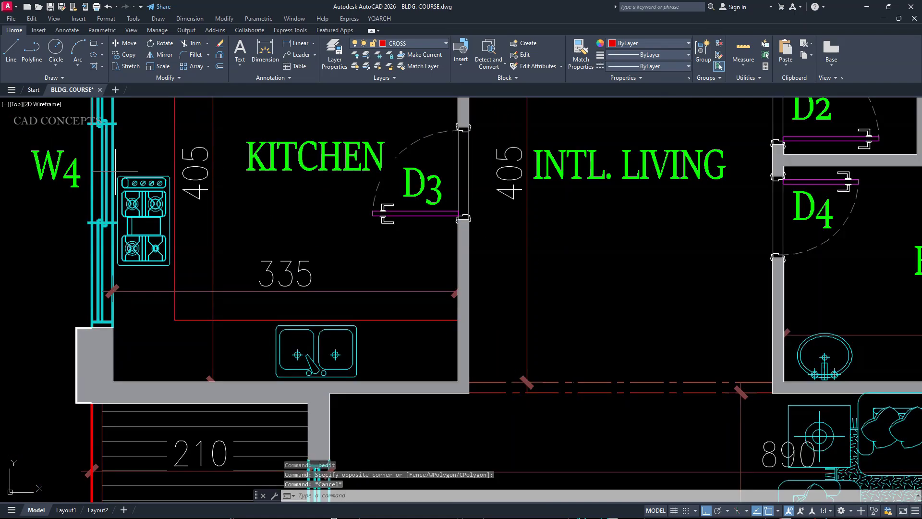
click(115, 171)
click(187, 291)
key(Escape)
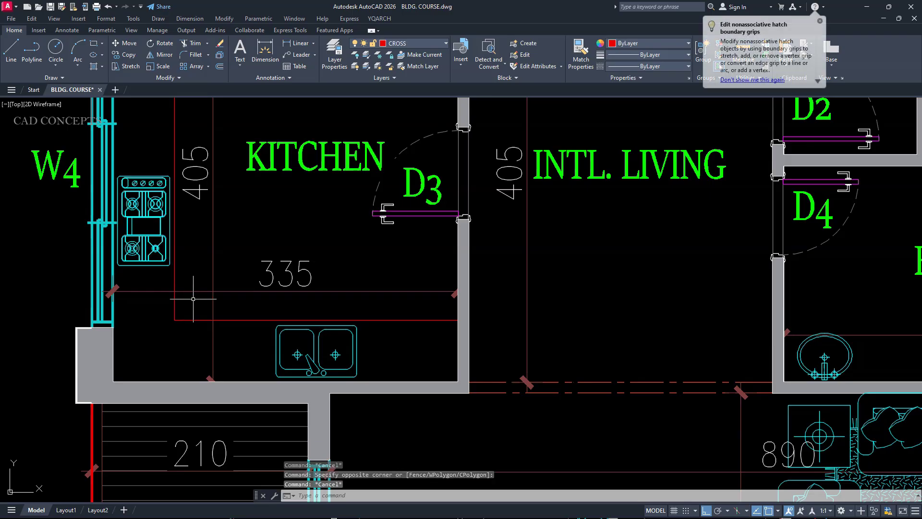
- Run CBB to turn the kitchen's double sink into a block, with the base point at the middle of its upper edge
text(CBB)
key(Return)
click(242, 300)
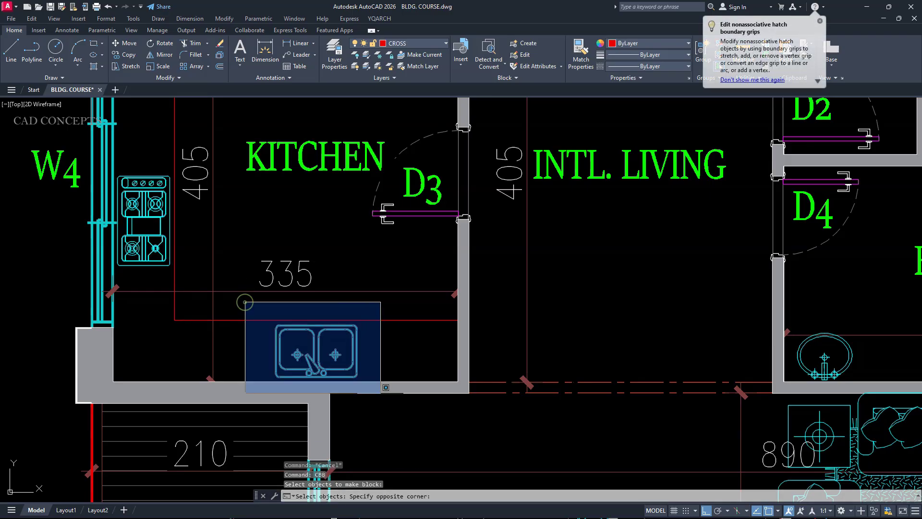
click(403, 392)
key(Return)
click(316, 325)
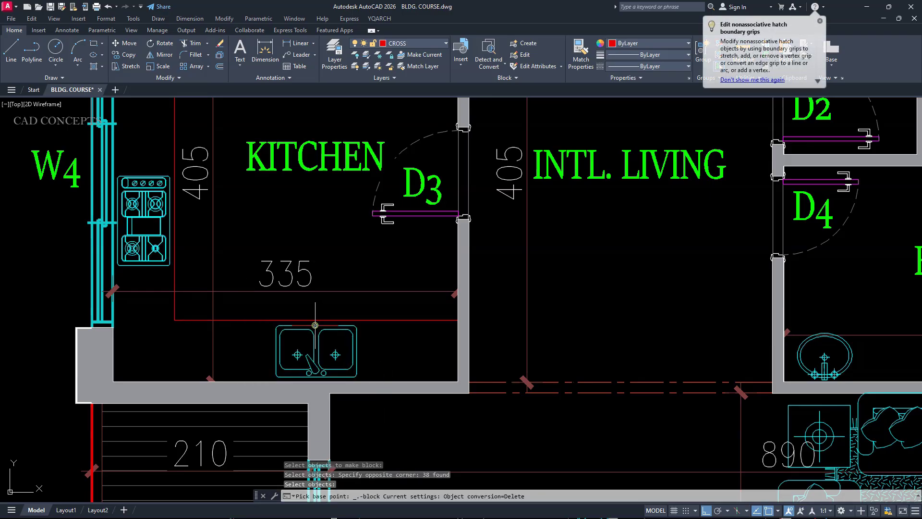
- Run CBB to turn the kitchen stove beside the W4 window into a block, with the base point on the middle panel between the burners
key(Return)
middle_drag(120, 185, 214, 227)
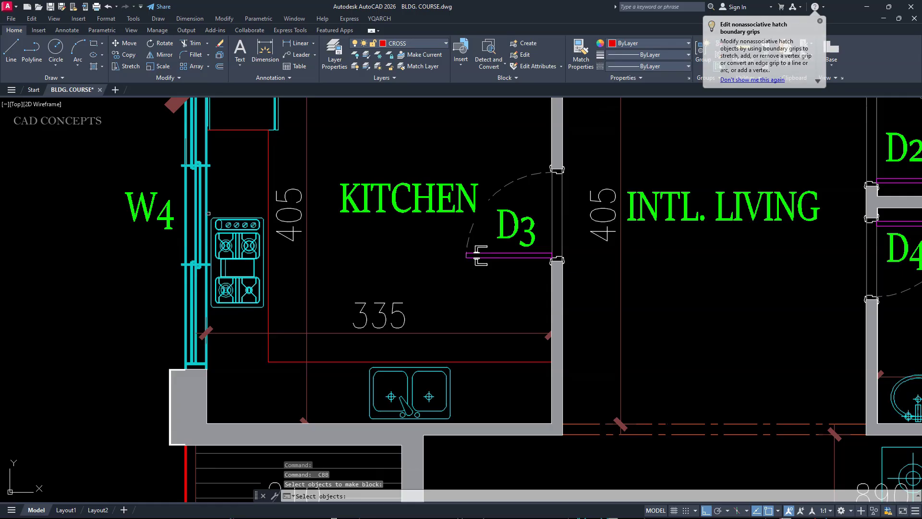
click(202, 206)
click(281, 321)
key(Return)
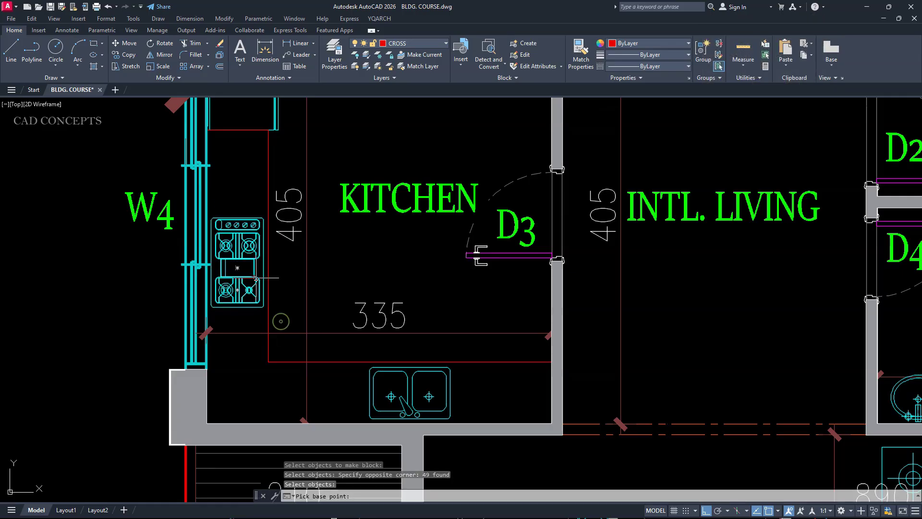
click(251, 268)
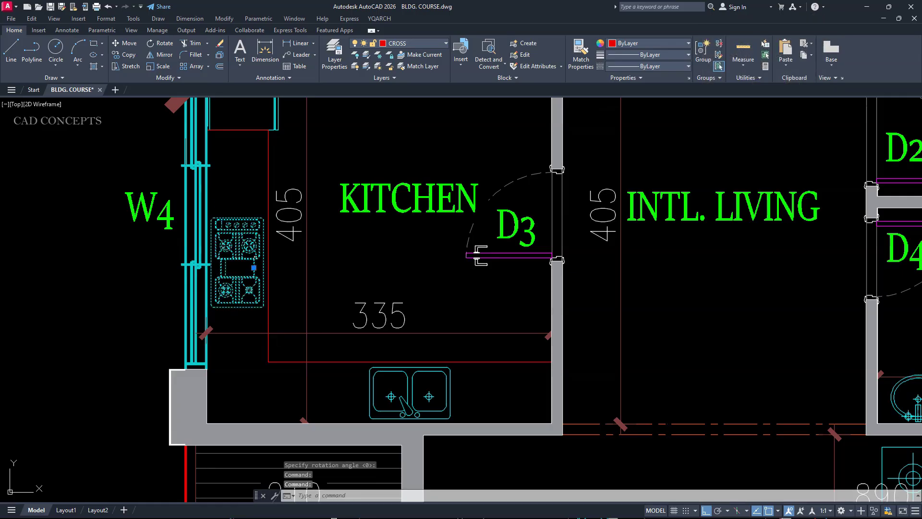
- Open the stove and double sink block definitions to check them, and close them without editing
double_click(255, 257)
key(Escape)
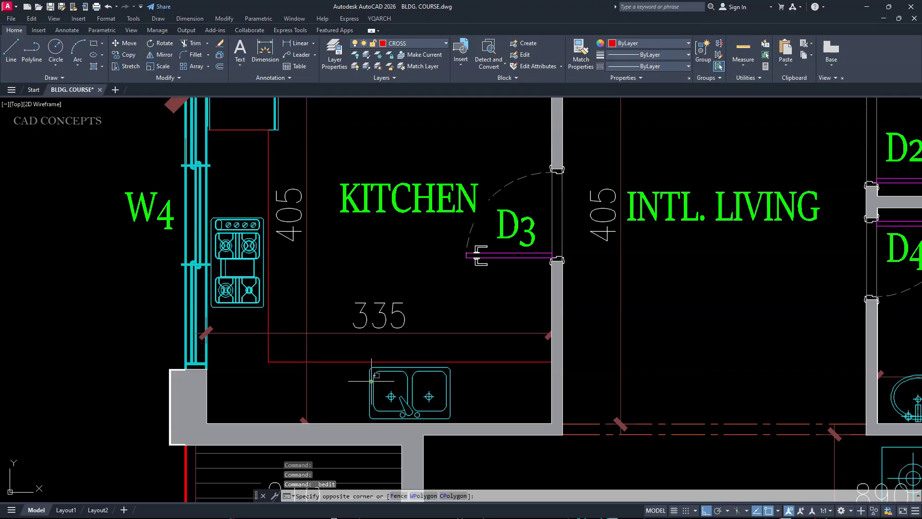
click(368, 373)
double_click(367, 373)
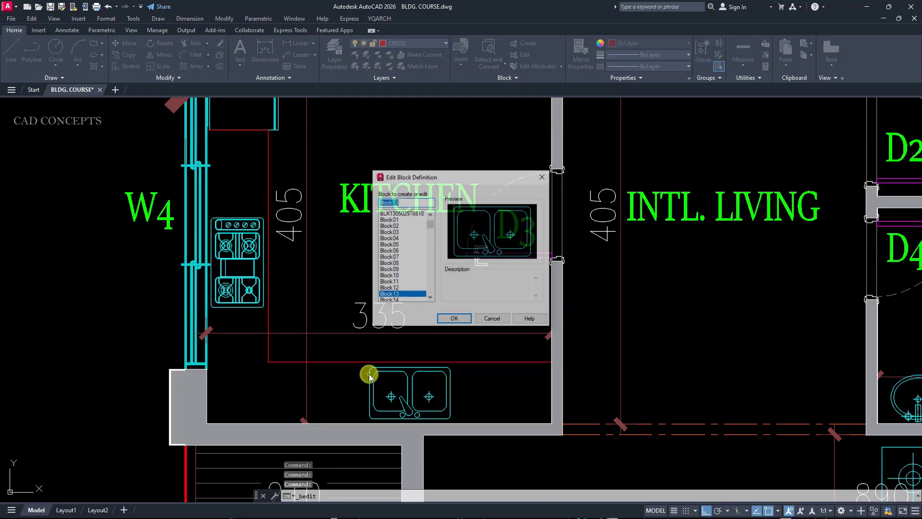
key(Escape)
- Run BLP on the magenta zigzag polyline to place the cyan tree block at all of its vertices
scroll(239, 306, down, 2)
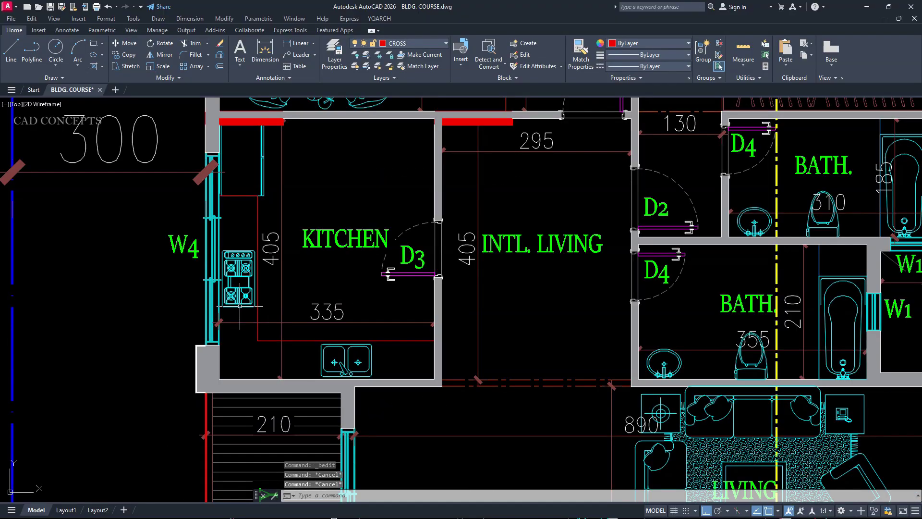
scroll(240, 306, down, 6)
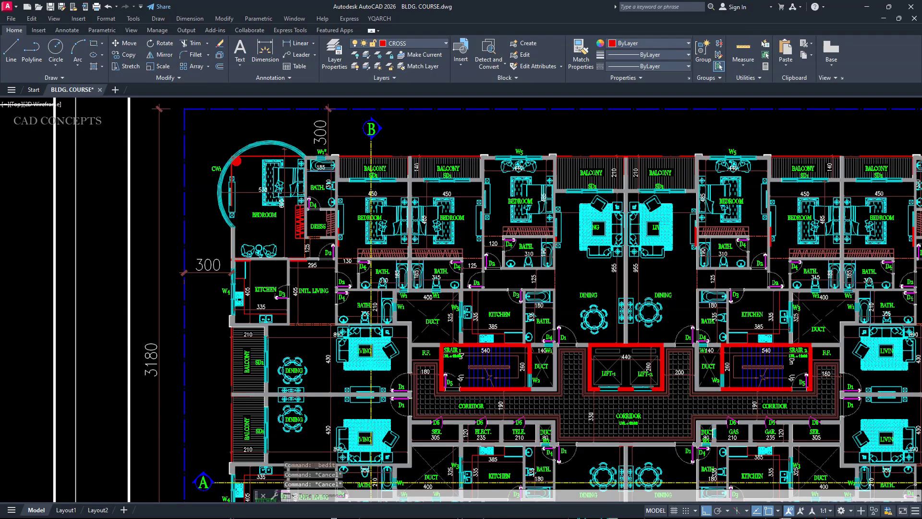
scroll(407, 346, down, 8)
scroll(379, 312, up, 1)
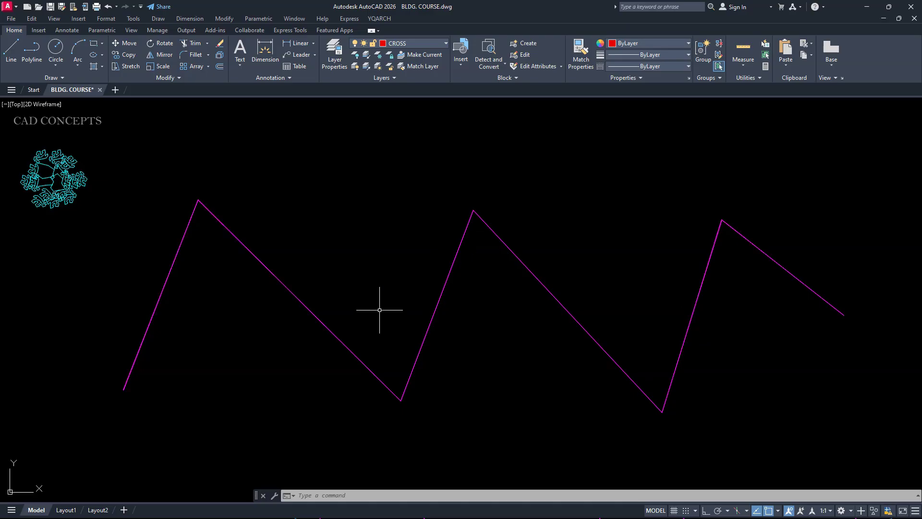
text(BLP)
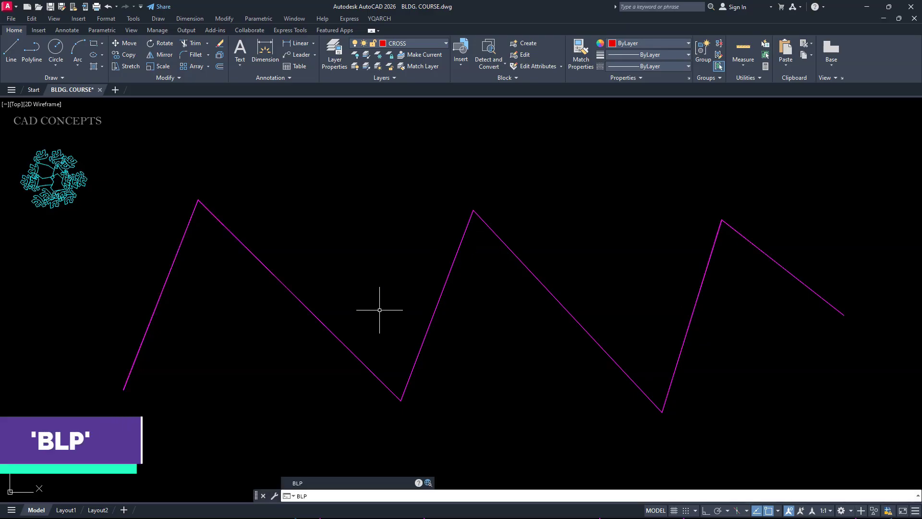
key(Return)
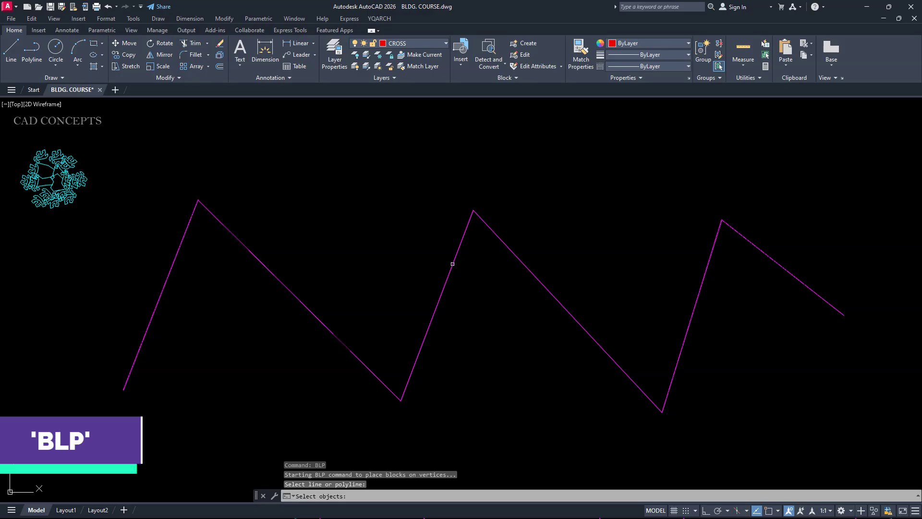
click(452, 264)
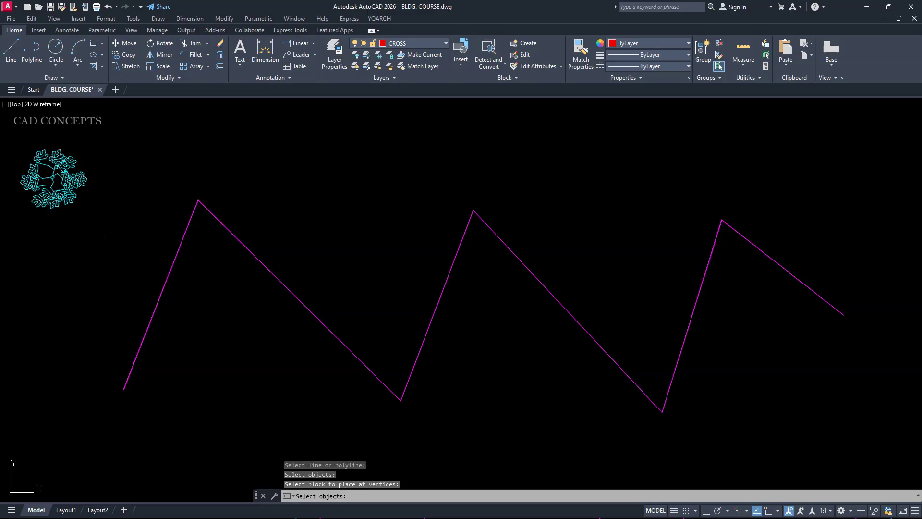
click(81, 181)
key(Return)
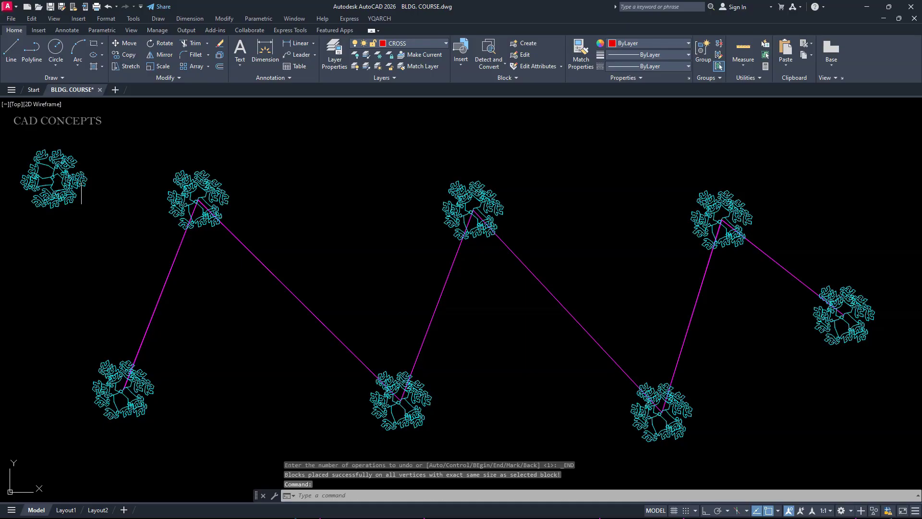